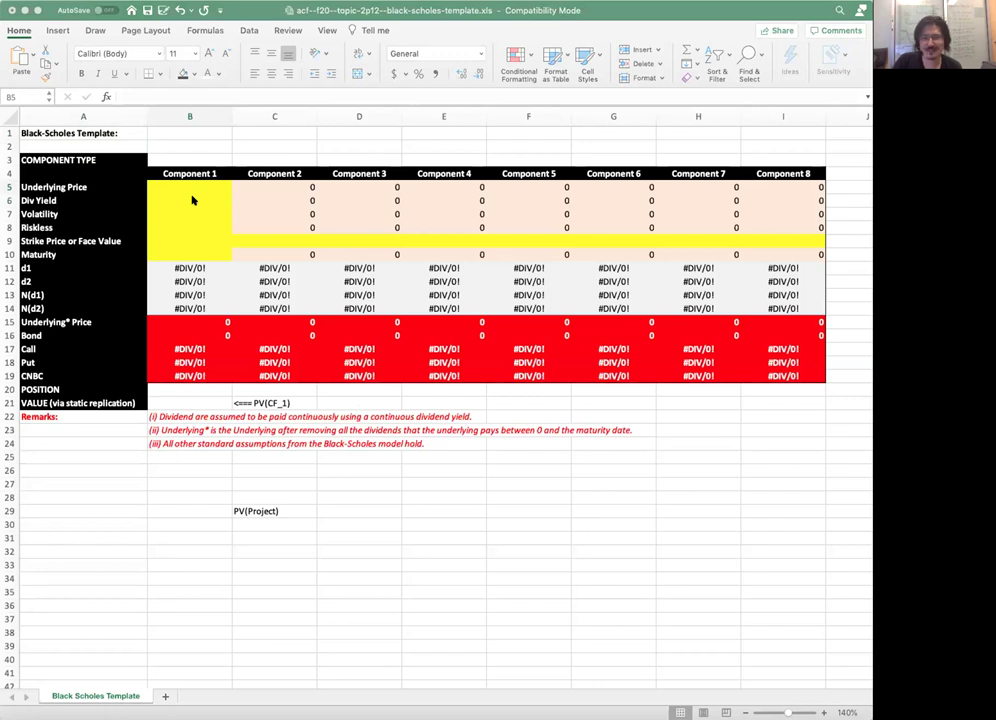
Step: Enter Component 1's underlying price as 1600, dividend yield as 0 and volatility as 0.36
click(192, 188)
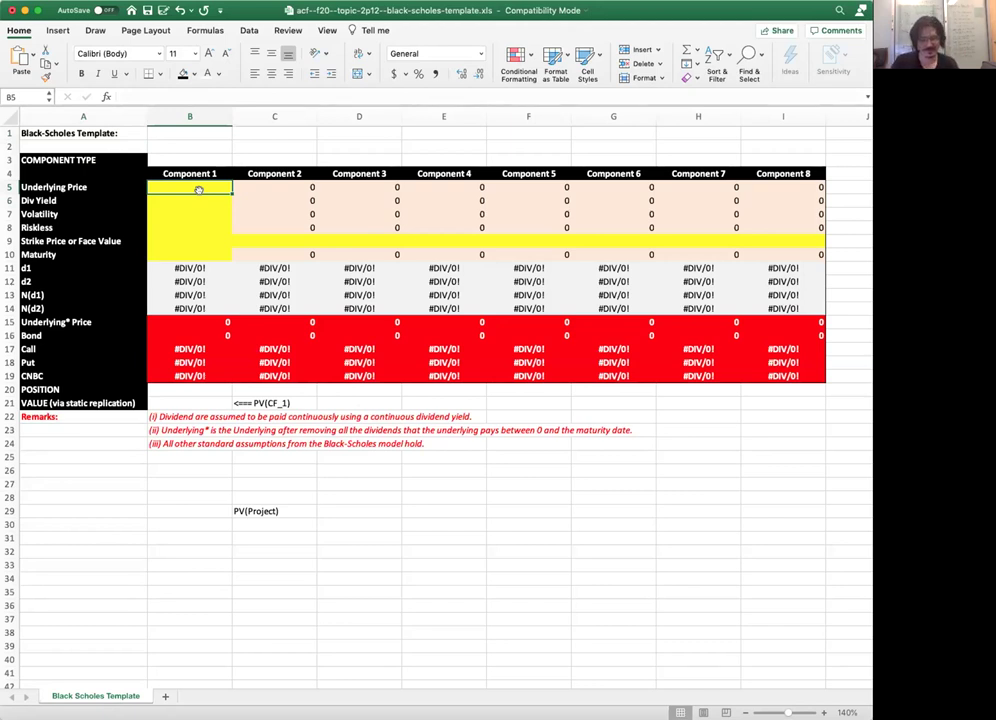
text(1600)
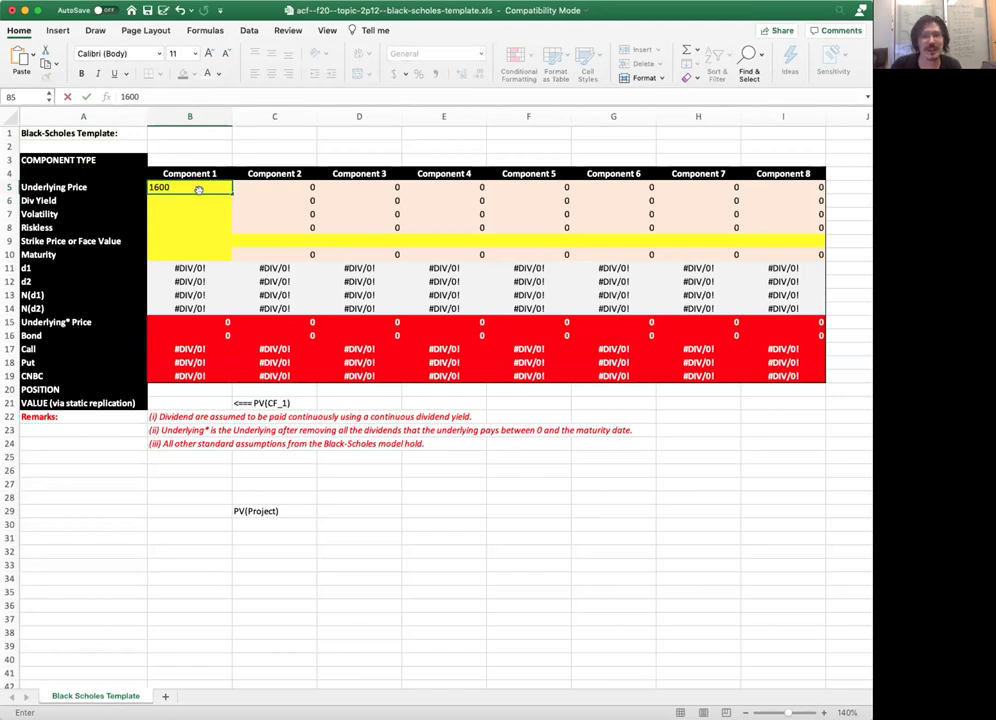
key(Return)
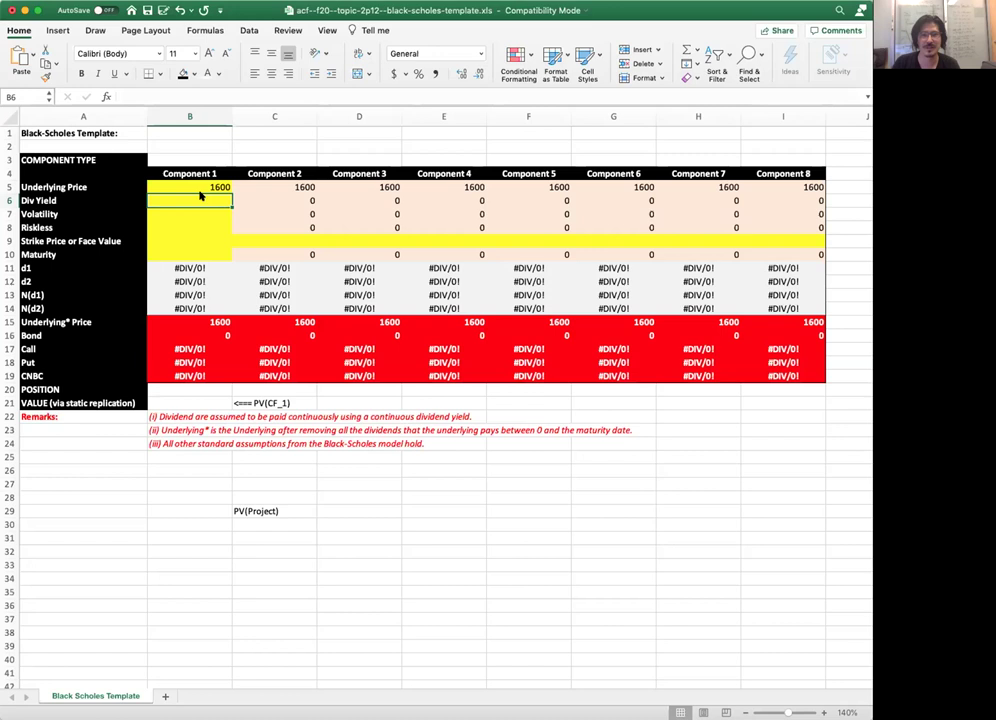
text(0)
key(Return)
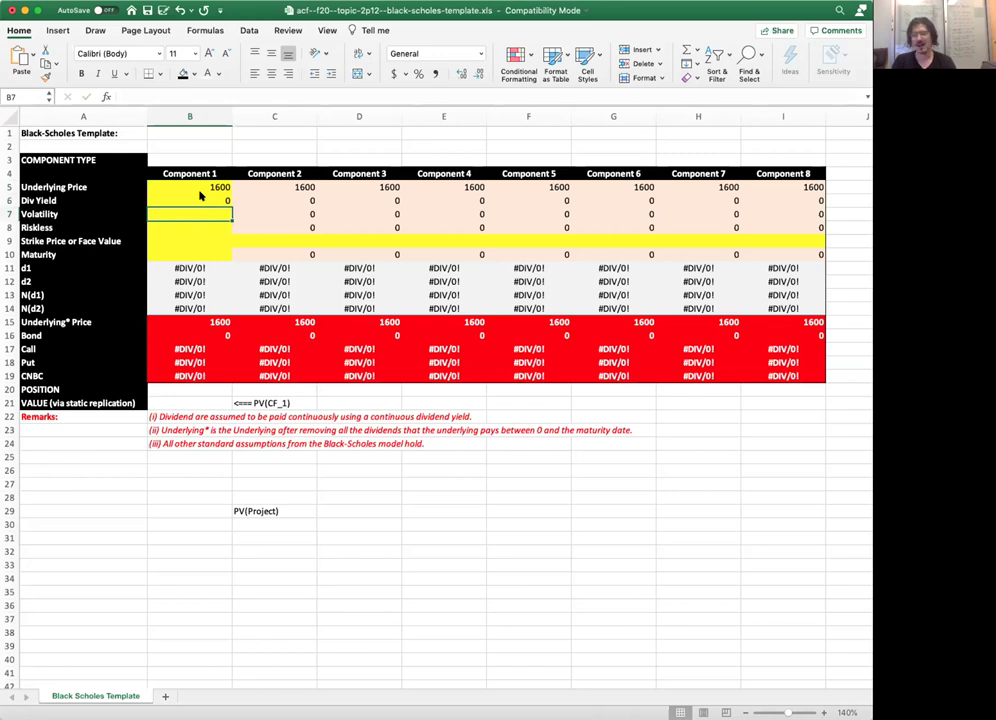
text(.36)
key(Return)
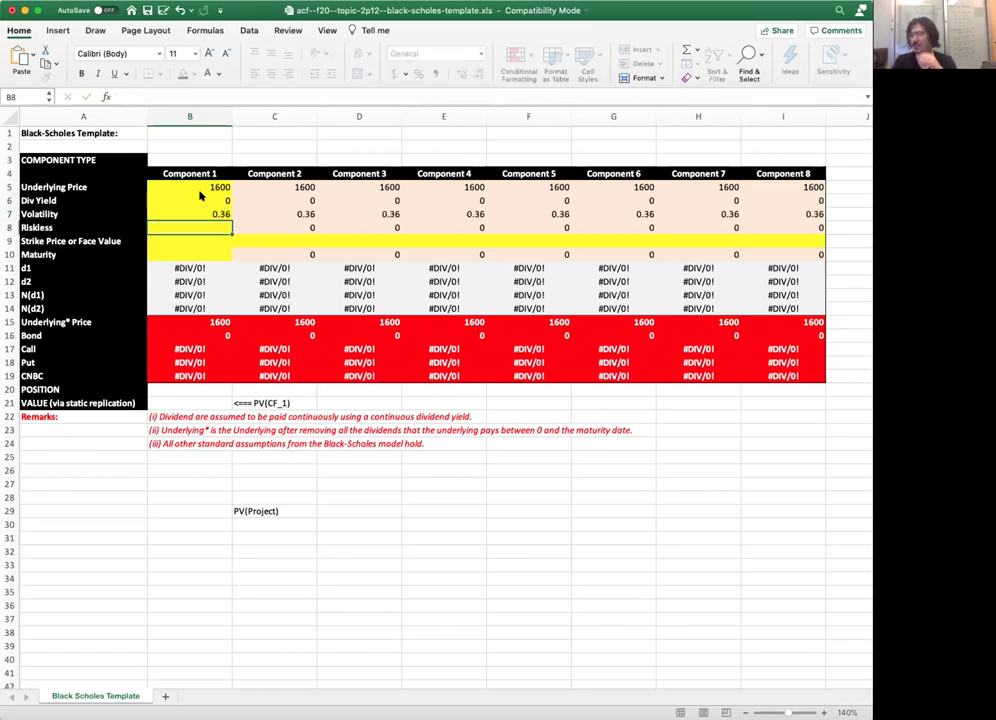
Step: Set Component 1's riskless rate to 0.05 and its maturity to 1
text(.05)
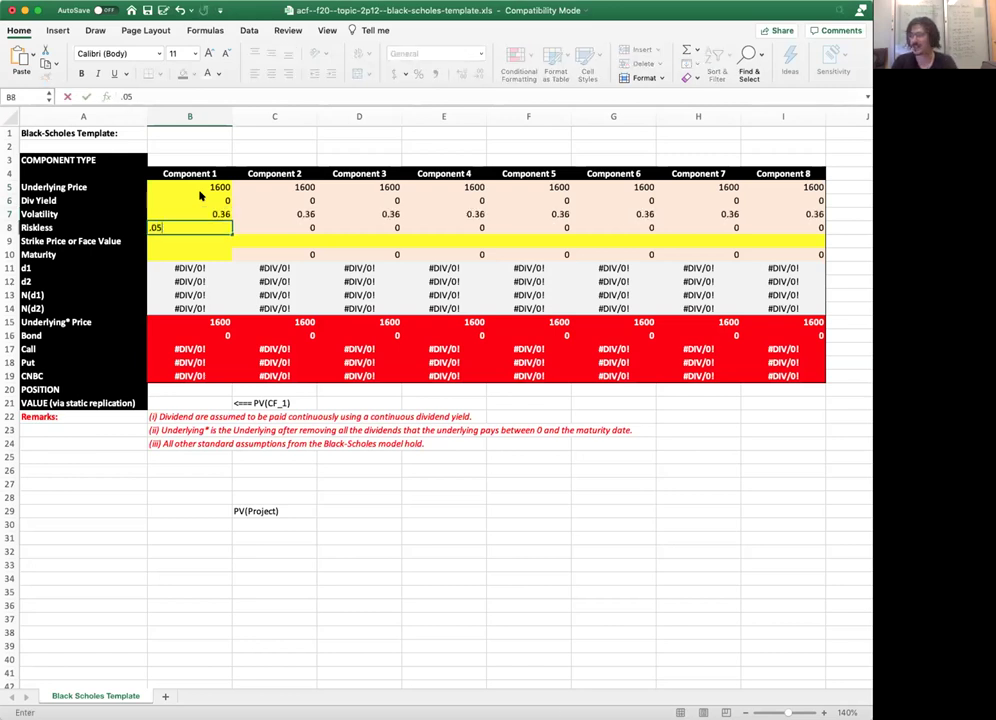
key(Return)
key(Return)
text(1)
key(Up)
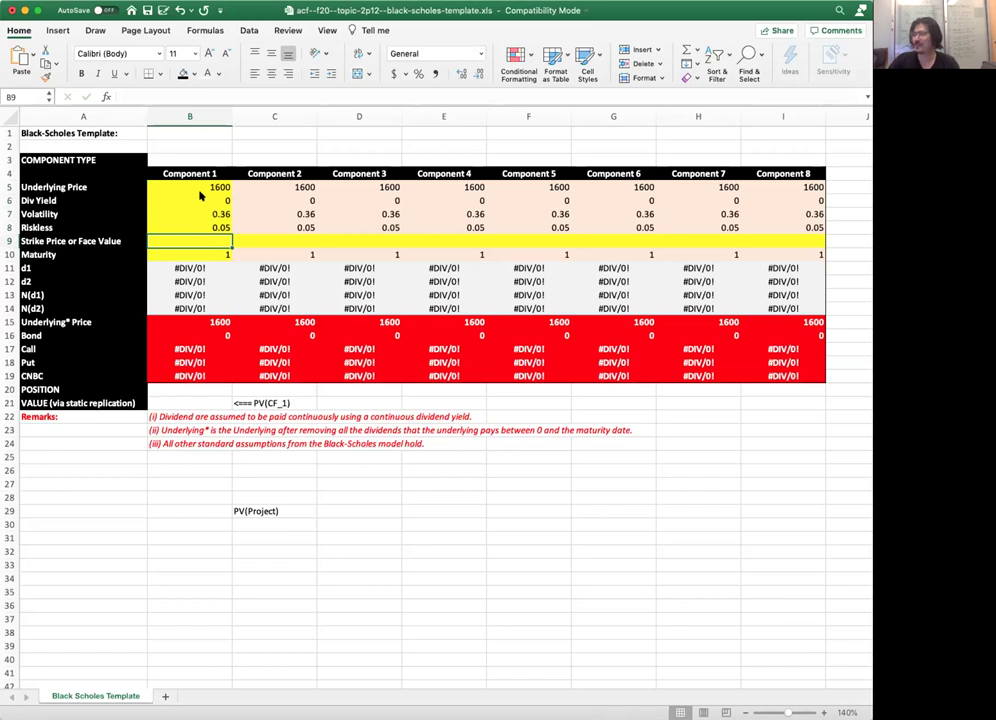
Step: Label the component type above Component 1 as Bond
key(Up)
key(Up)
key(Up)
key(Up)
key(Up)
key(Up)
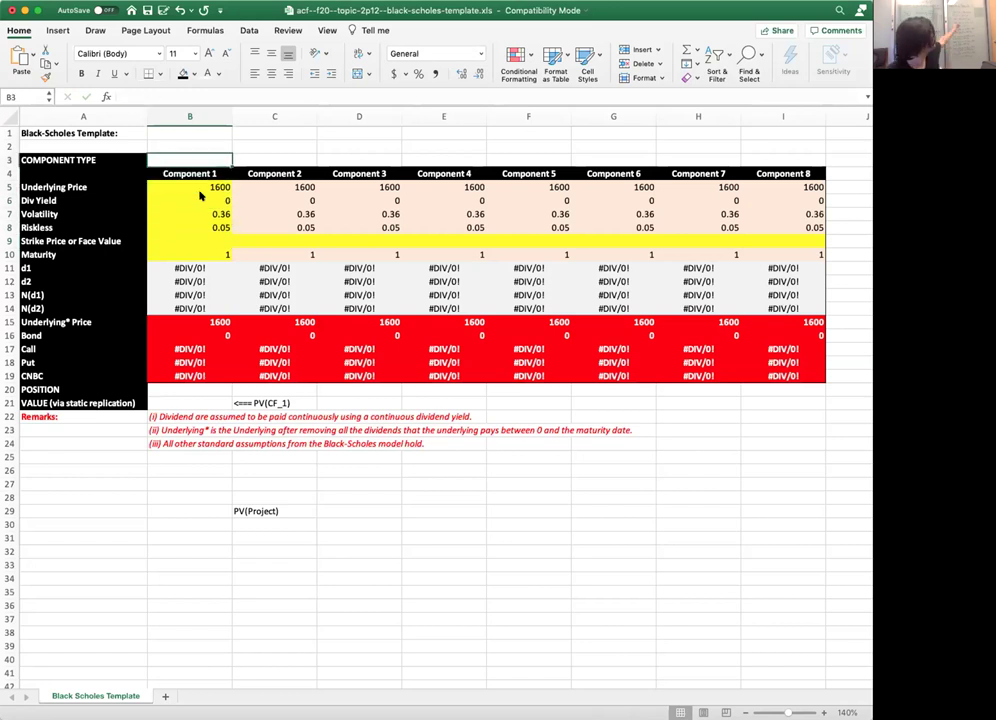
text(Bond)
key(Return)
Step: Set the bond component's face value to 4750000
key(Down)
key(Down)
key(Down)
key(Down)
key(Down)
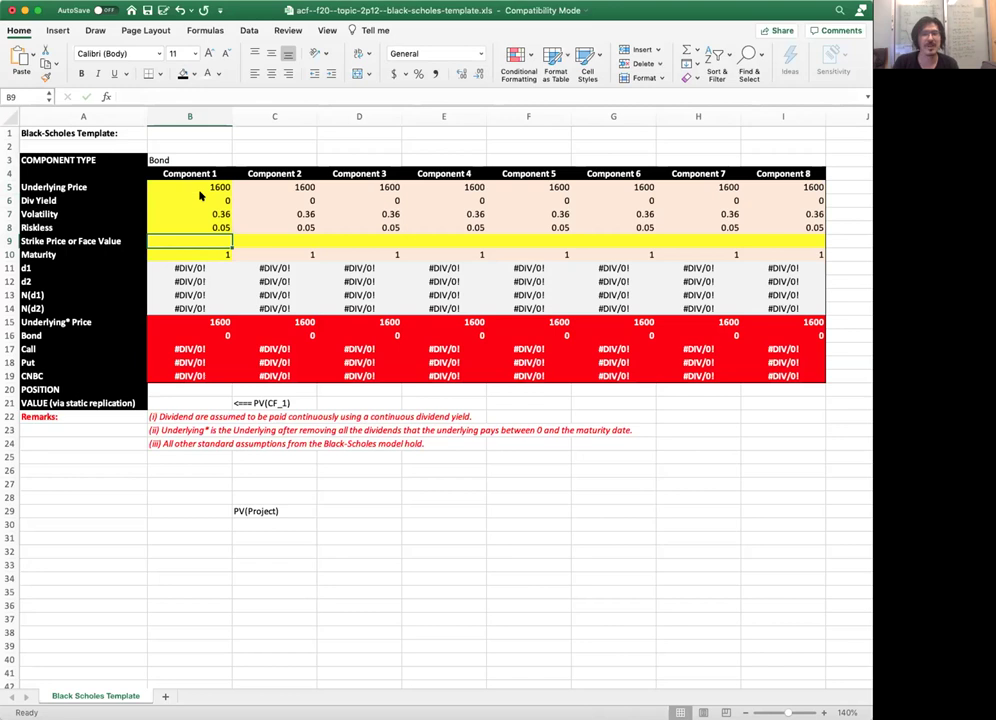
text(4750000)
key(Return)
Step: Label the component type above Component 2 as Underlying
key(Up)
key(Right)
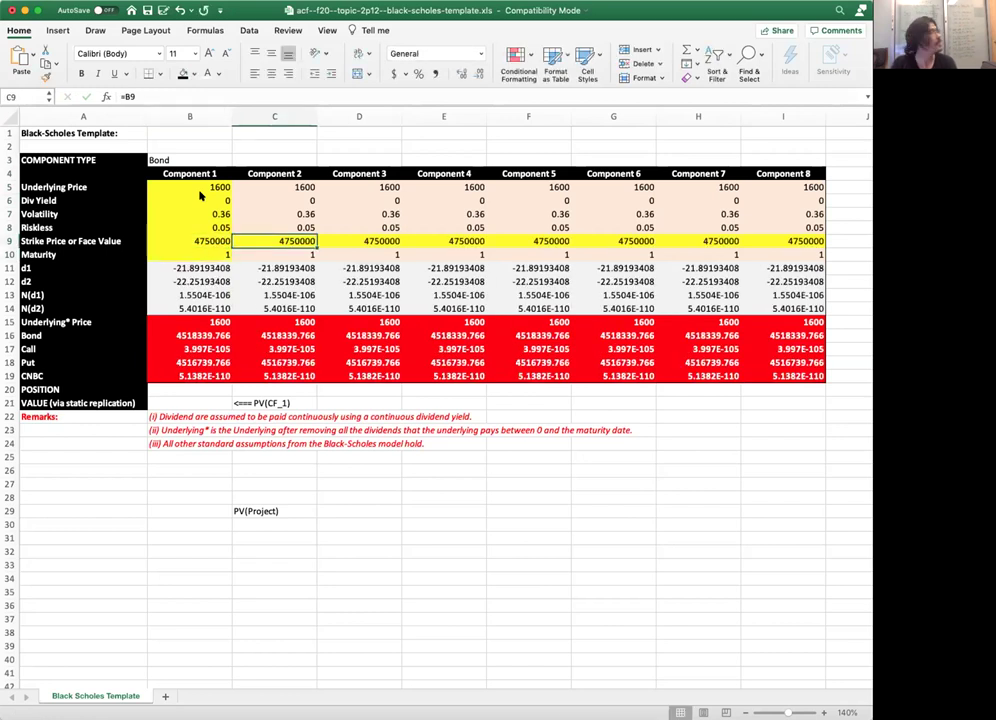
key(Up)
key(Up)
key(Up)
key(Up)
key(Up)
key(Up)
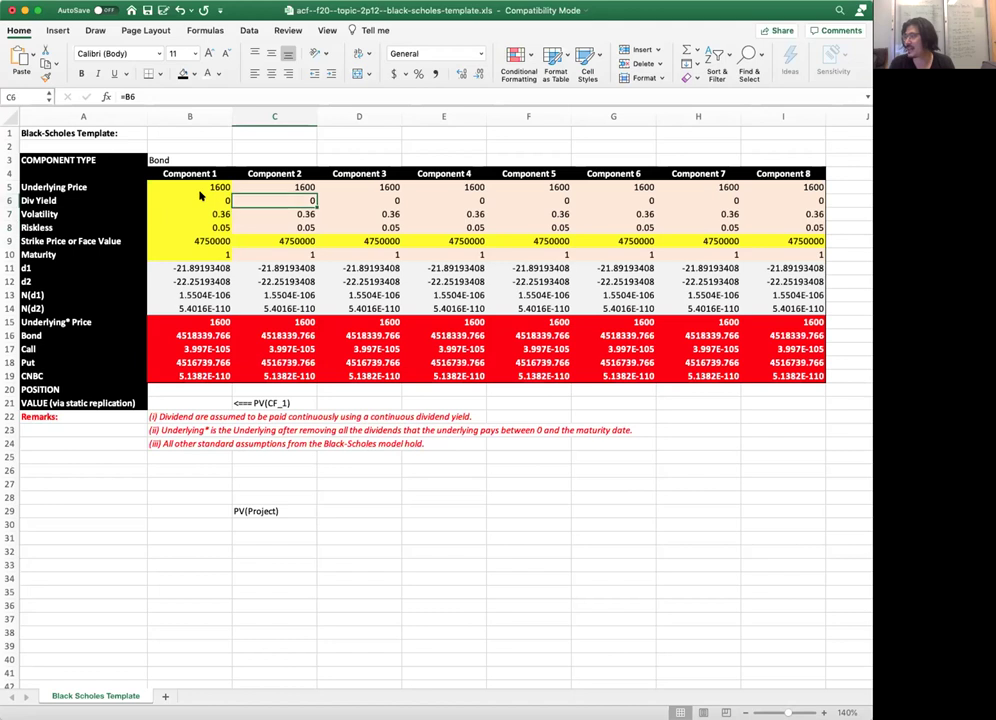
text(Und)
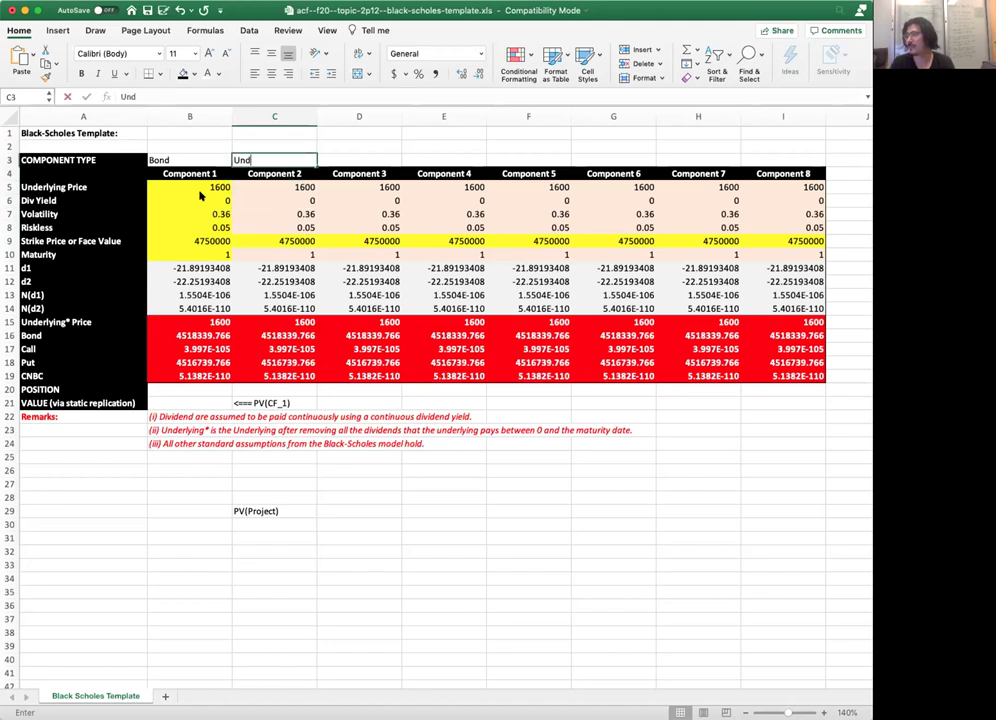
text(erlying)
key(Return)
Step: Replace the linked strike price of Component 2 with the value 1
key(Down)
key(Down)
key(Down)
key(Down)
key(Down)
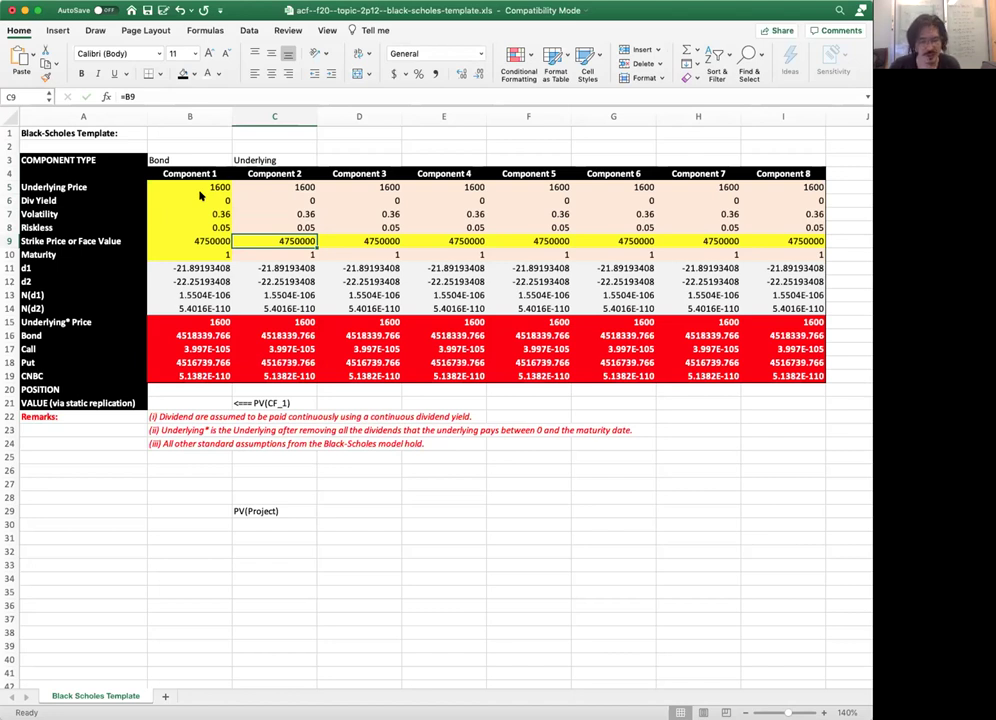
text(1)
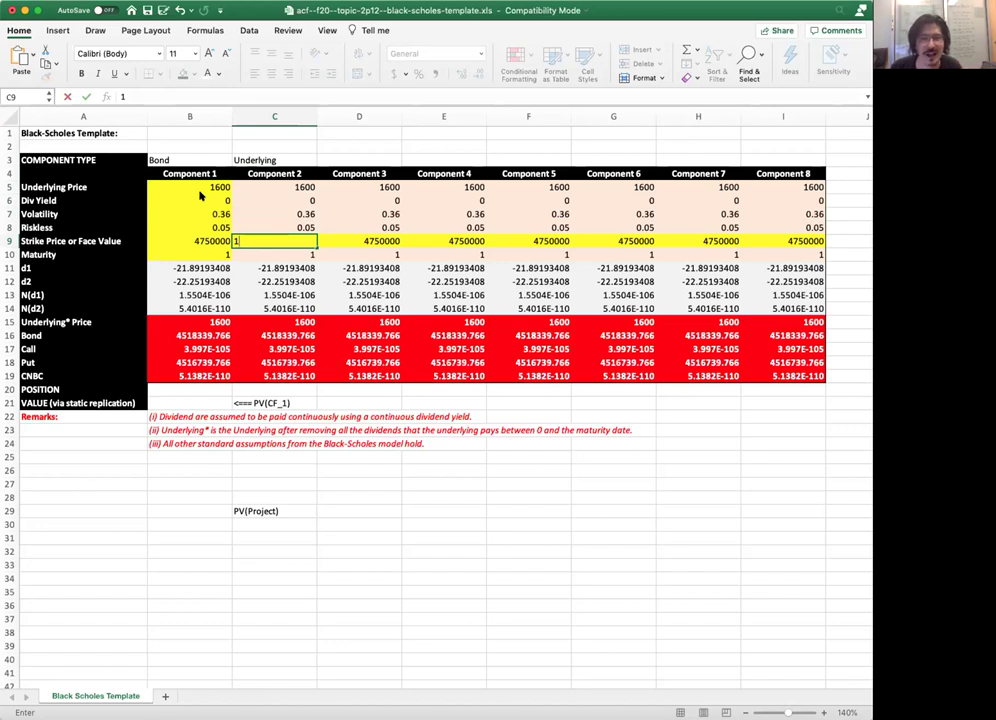
key(Tab)
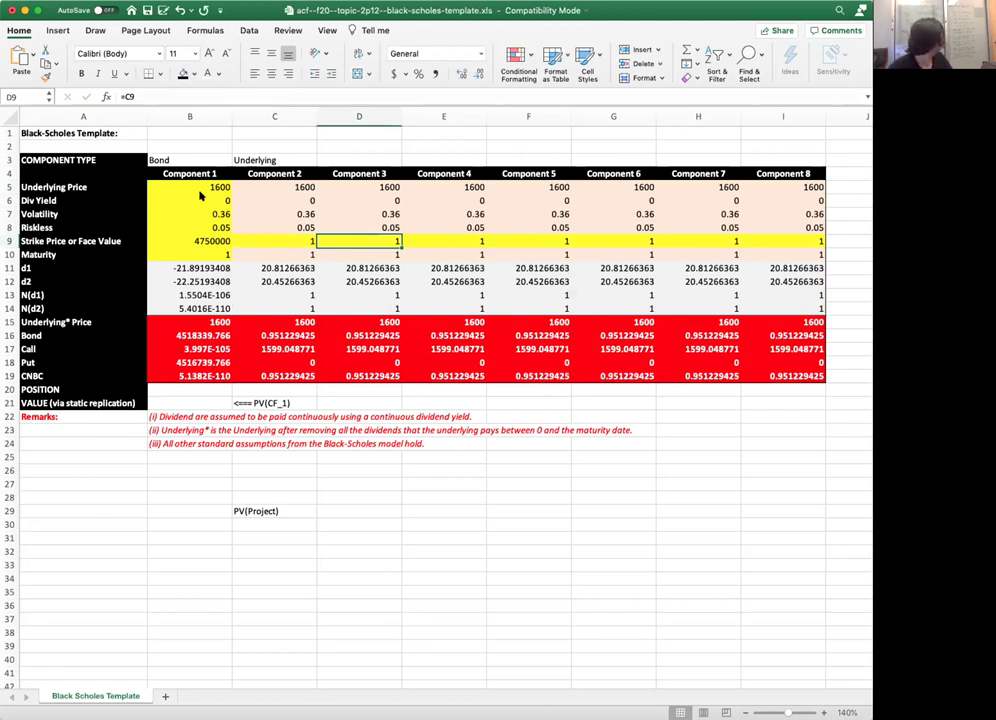
Step: Enter a position of 1 for the bond in Component 1
key(Left)
key(Left)
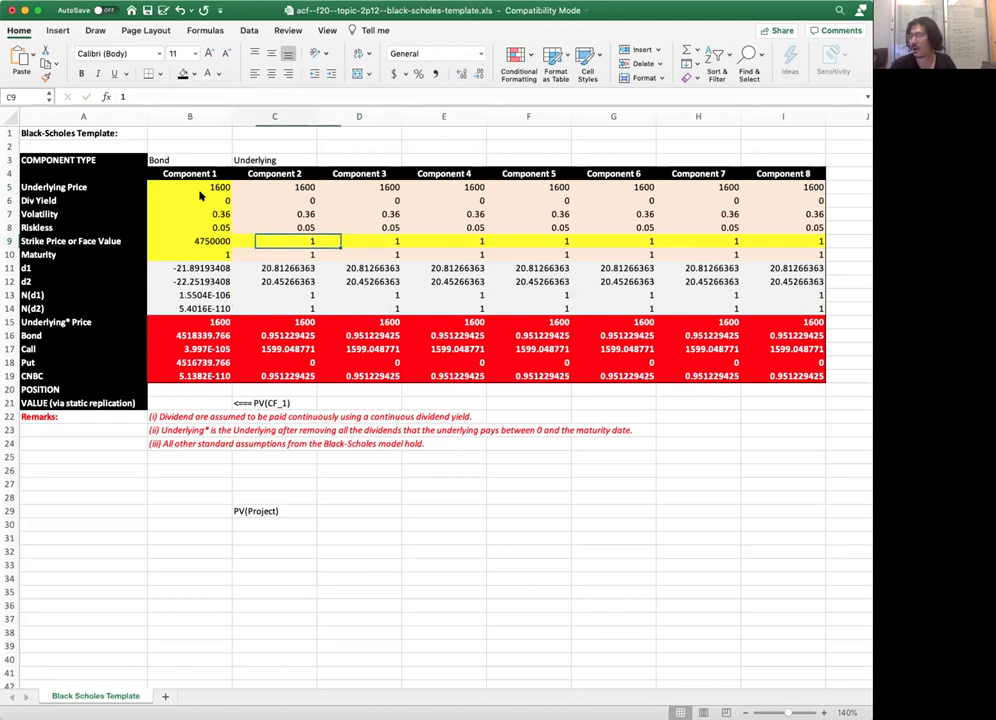
key(Down)
key(Down)
key(Down)
key(Down)
key(Down)
key(Down)
key(Down)
key(Down)
key(Down)
key(Down)
key(Down)
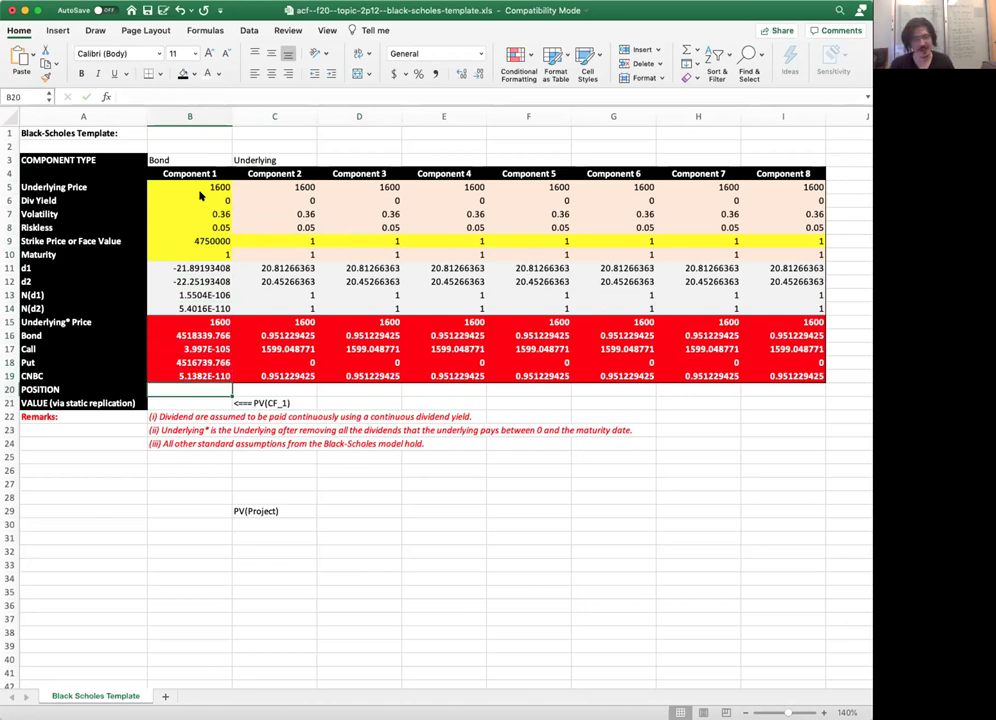
text(1)
key(Tab)
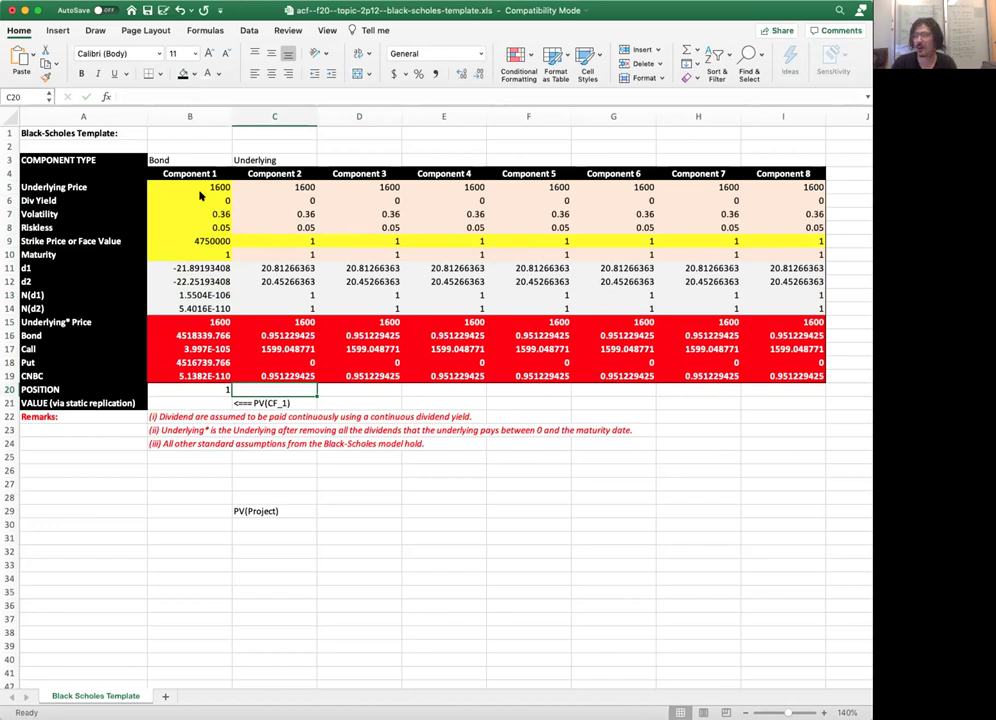
Step: Change Component 2's type label to Gold and enter its position as -3000
click(244, 158)
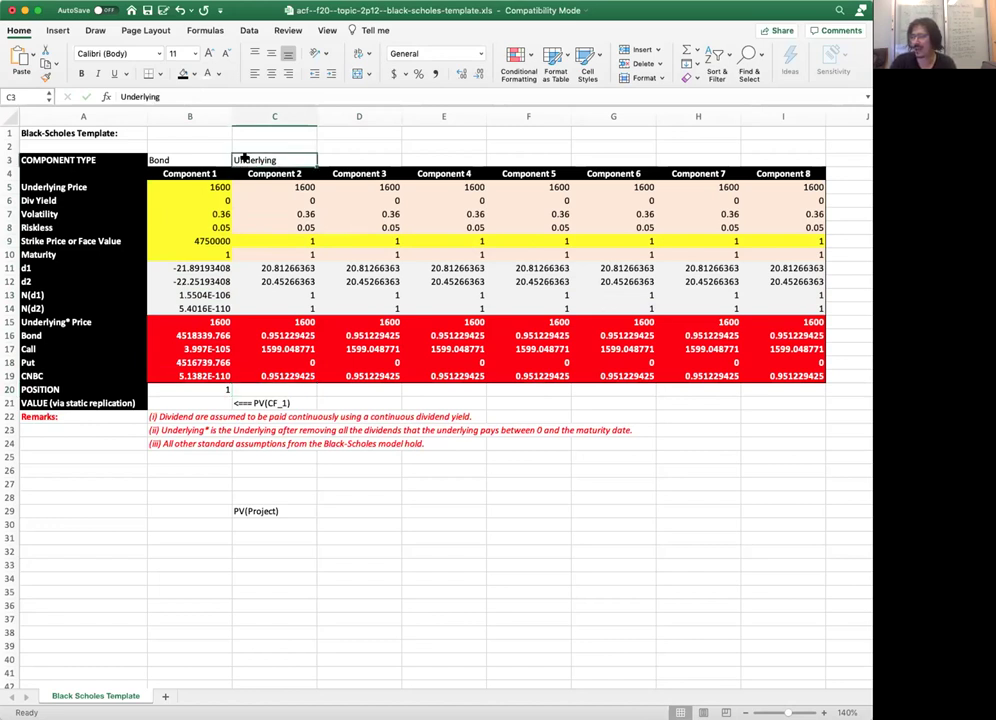
text(Gold)
key(Return)
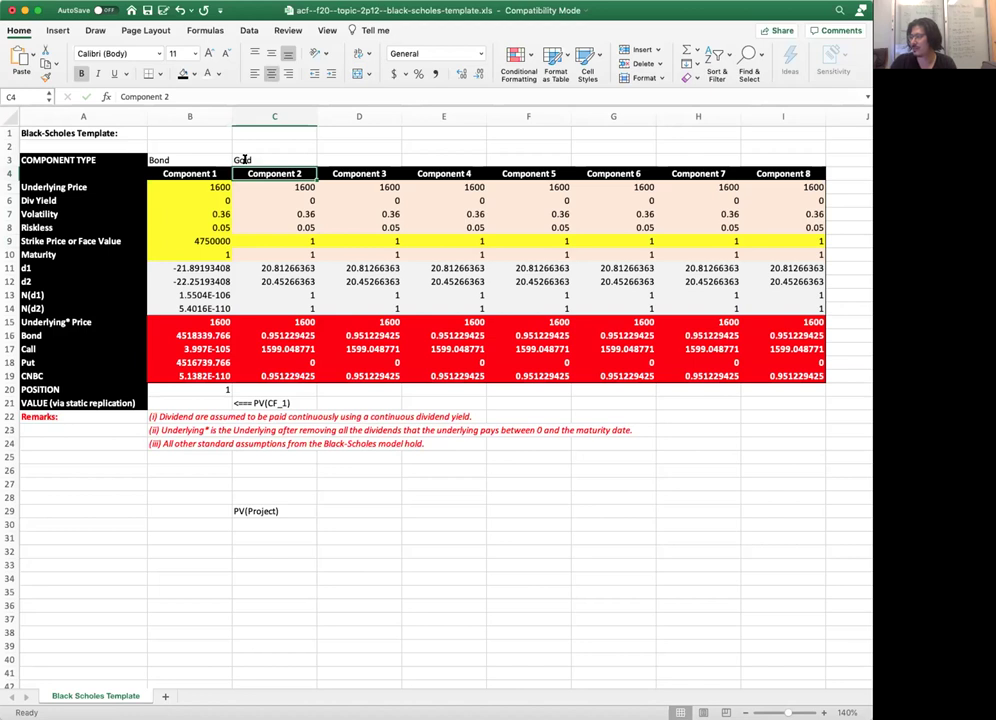
click(259, 390)
text(-3000)
key(Tab)
Step: Label the component type above Component 3 as Call
key(Up)
key(Up)
key(Up)
key(Up)
key(Up)
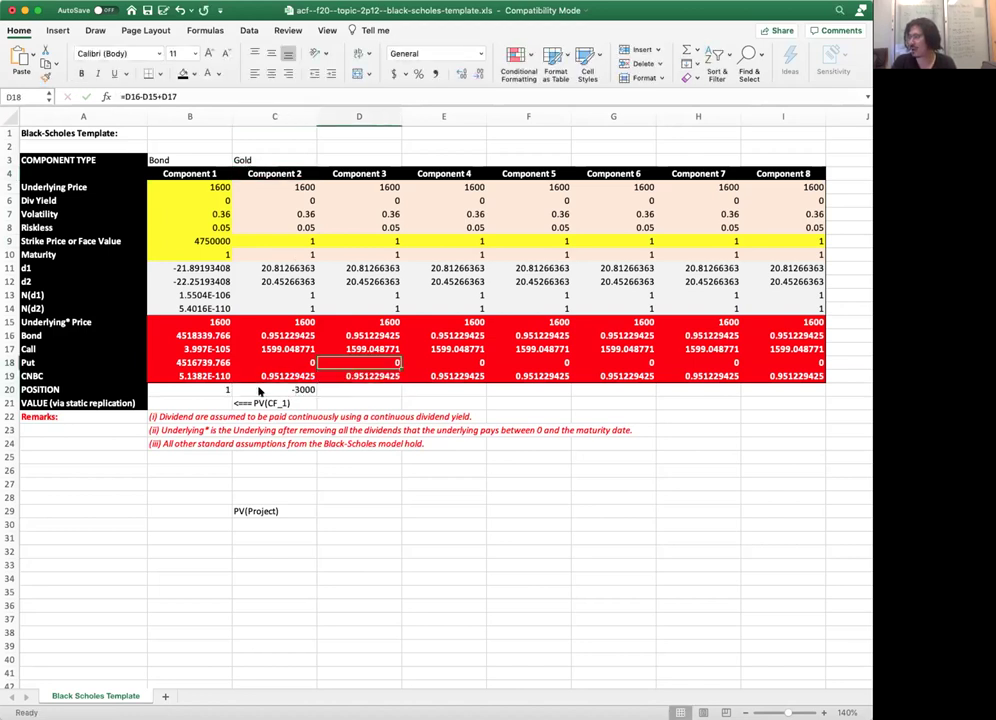
key(Up)
key(Up)
key(Up)
key(Up)
key(Up)
key(Up)
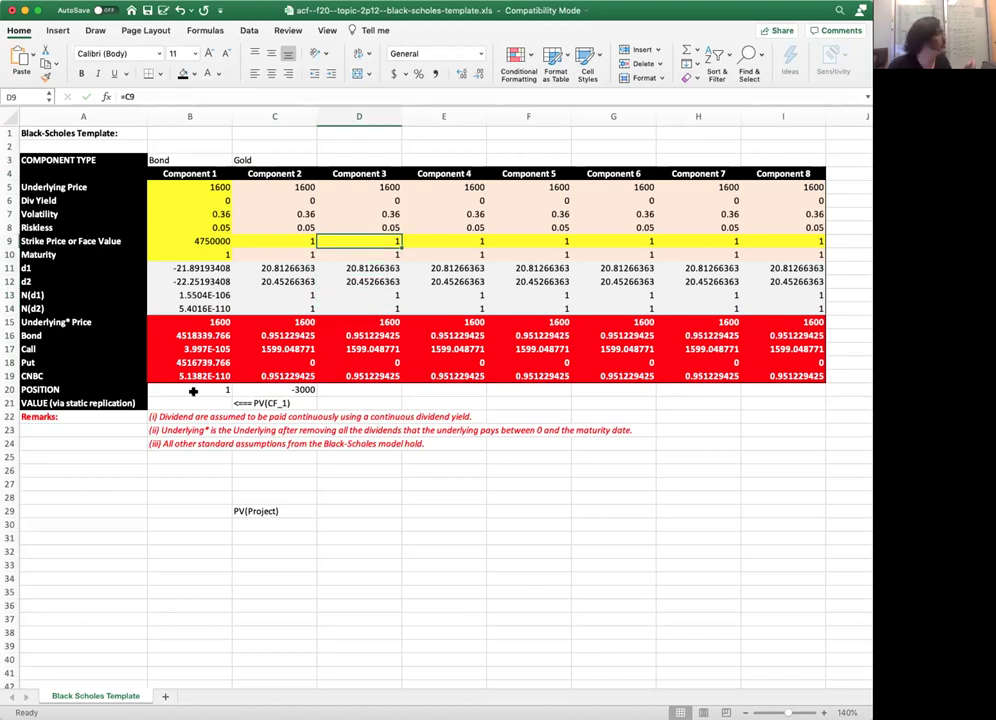
click(356, 158)
text(Call)
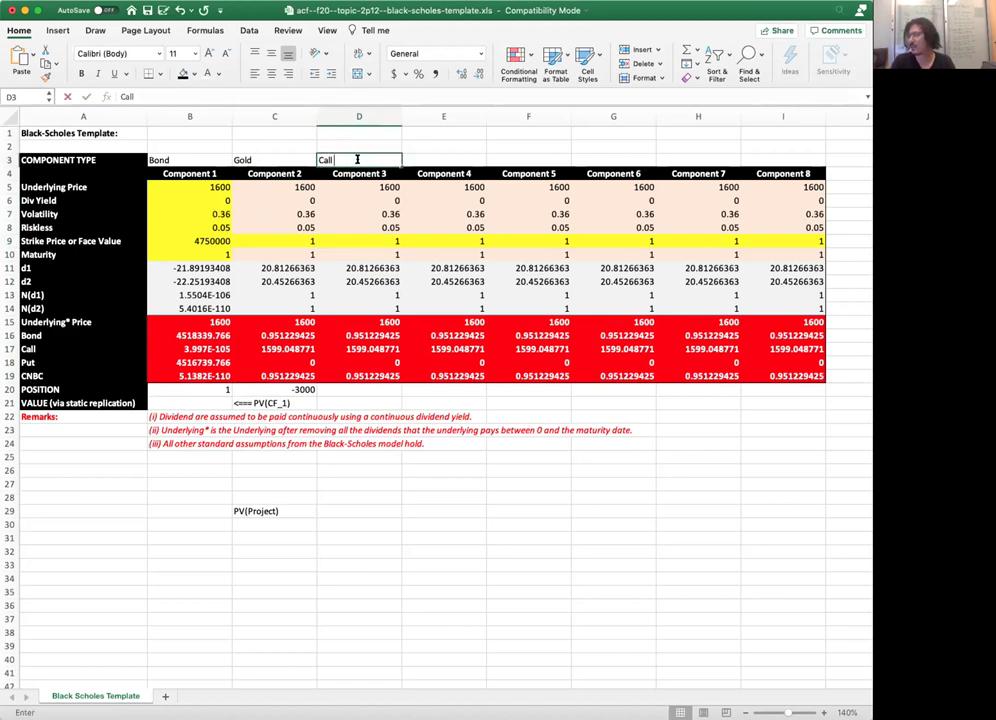
scroll(357, 321, down, 1)
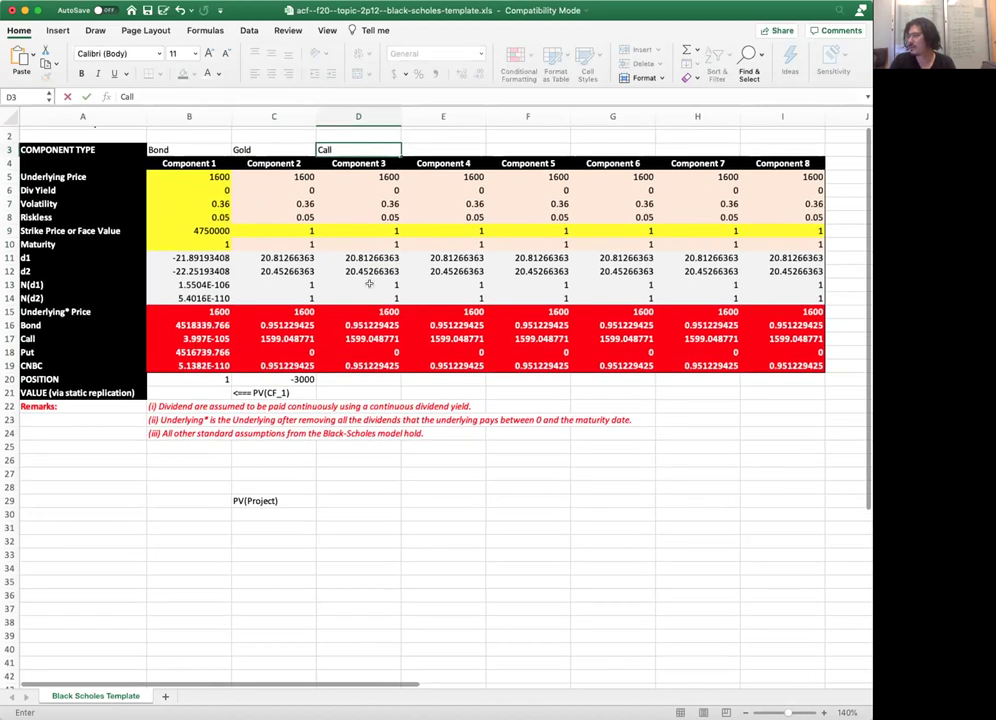
Step: Replace the linked strike price of Component 3 with 1500
click(359, 230)
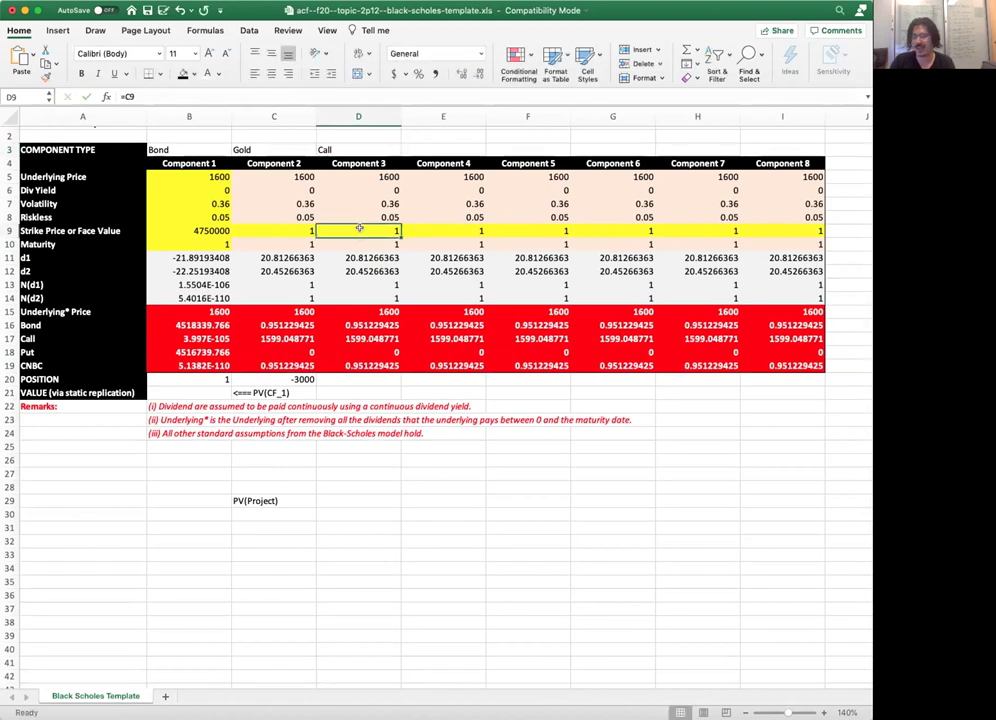
text(1500)
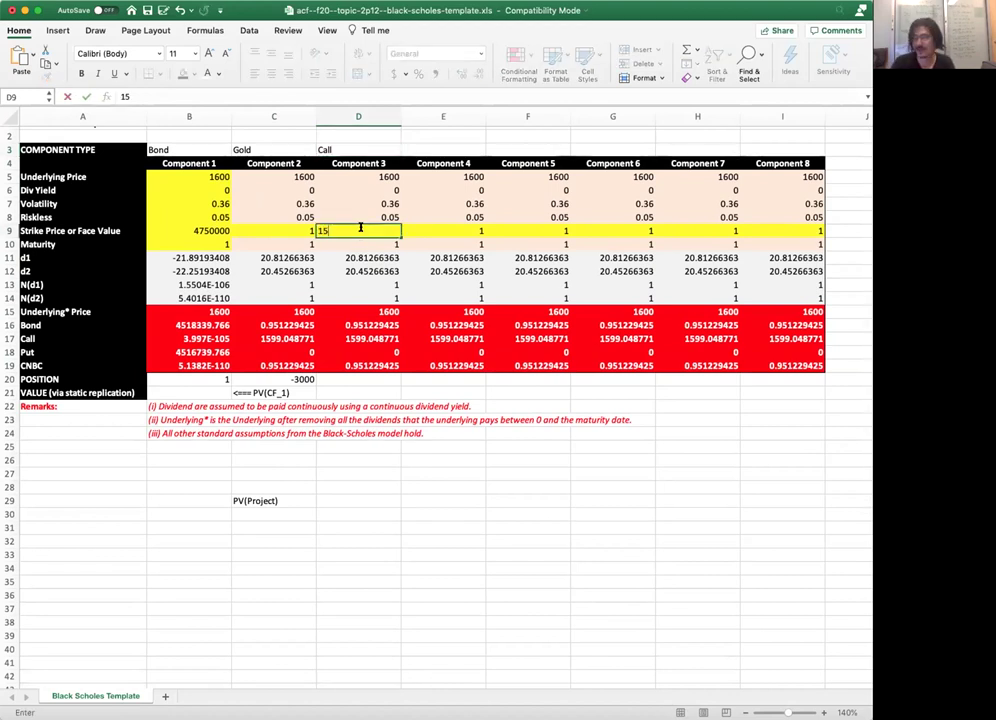
key(BackSpace)
key(BackSpace)
key(BackSpace)
key(BackSpace)
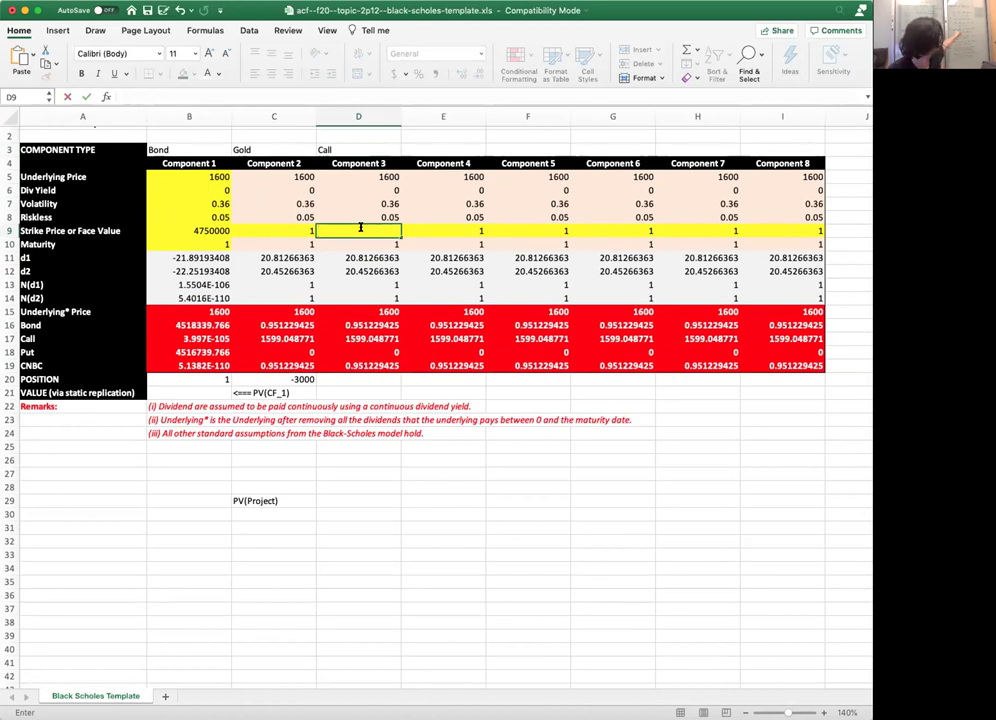
text(1500)
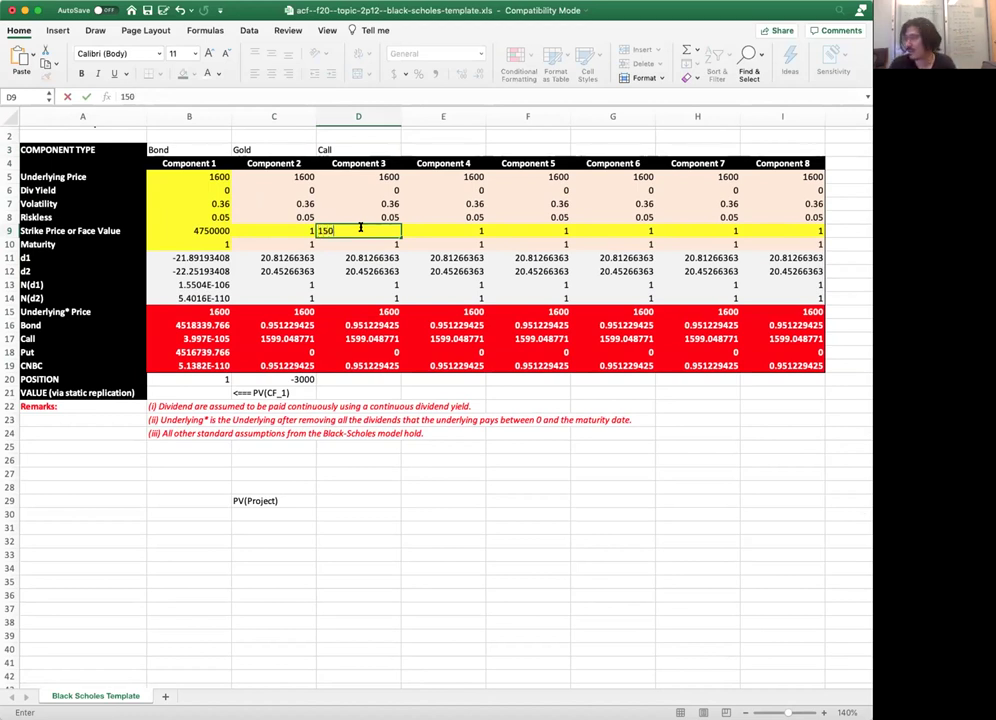
key(Return)
Step: Enter a position of 1500 for the call in Component 3
key(Down)
key(Down)
key(Down)
key(Down)
key(Down)
key(Down)
key(Down)
key(Down)
key(Down)
key(Down)
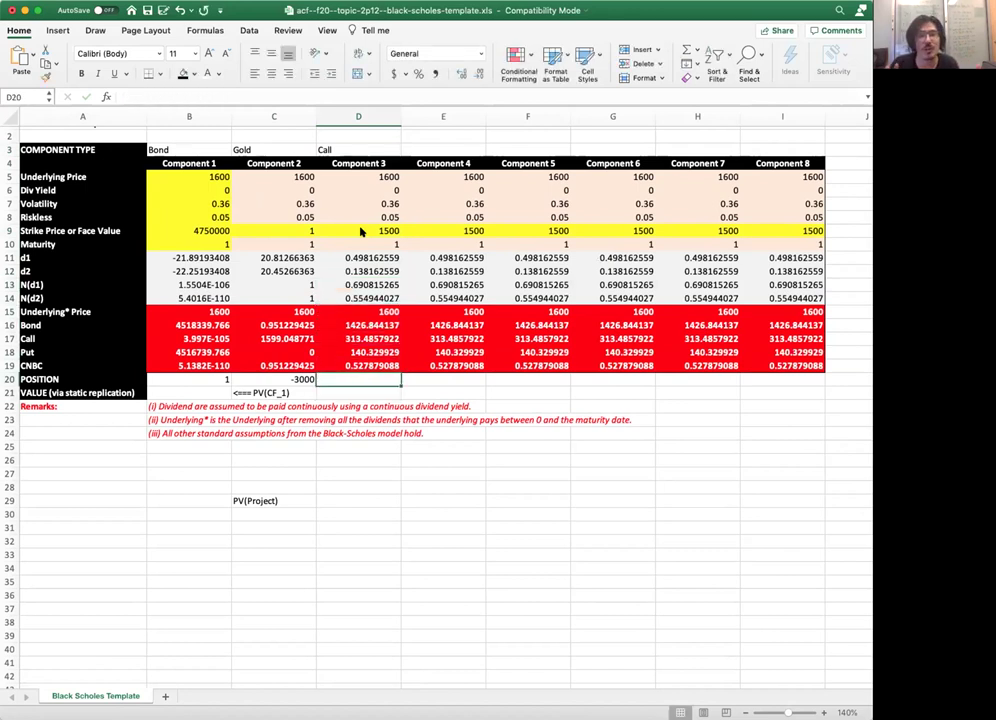
text(1500)
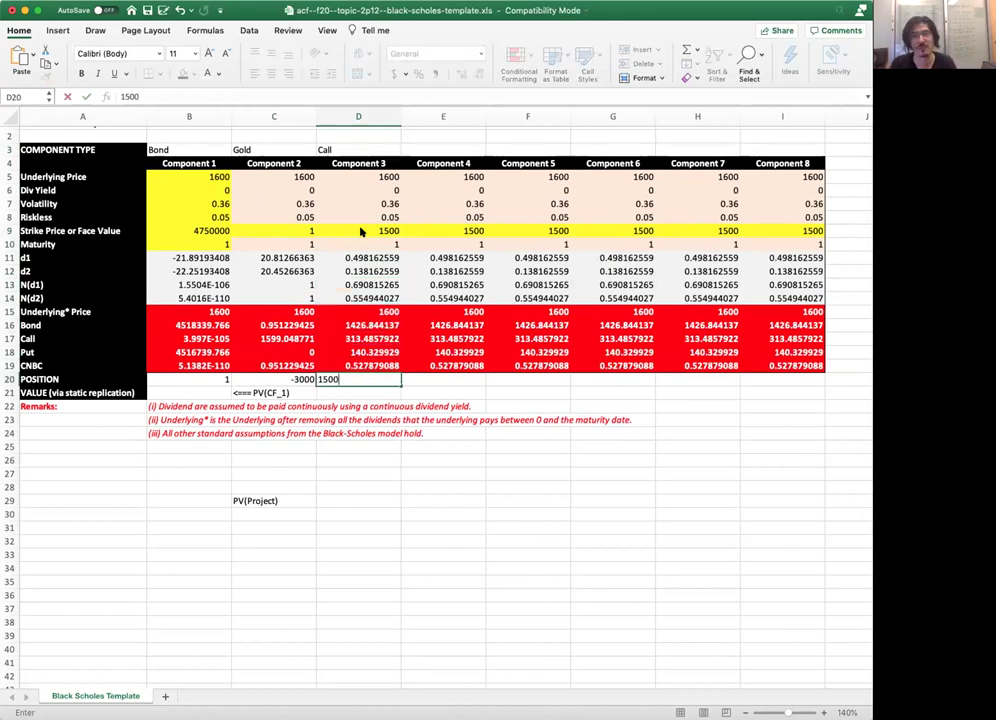
key(Tab)
Step: Replace the linked strike price of Component 4 with 1666.67
key(Up)
key(Up)
key(Up)
key(Up)
key(Up)
key(Up)
key(Up)
key(Up)
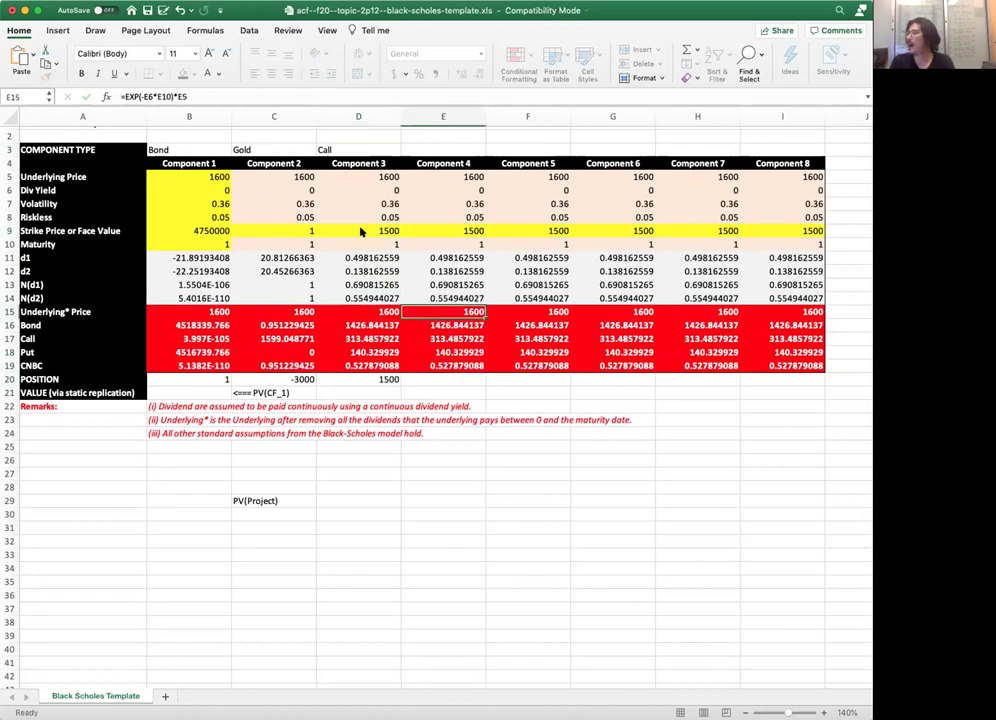
key(Up)
key(Up)
key(Up)
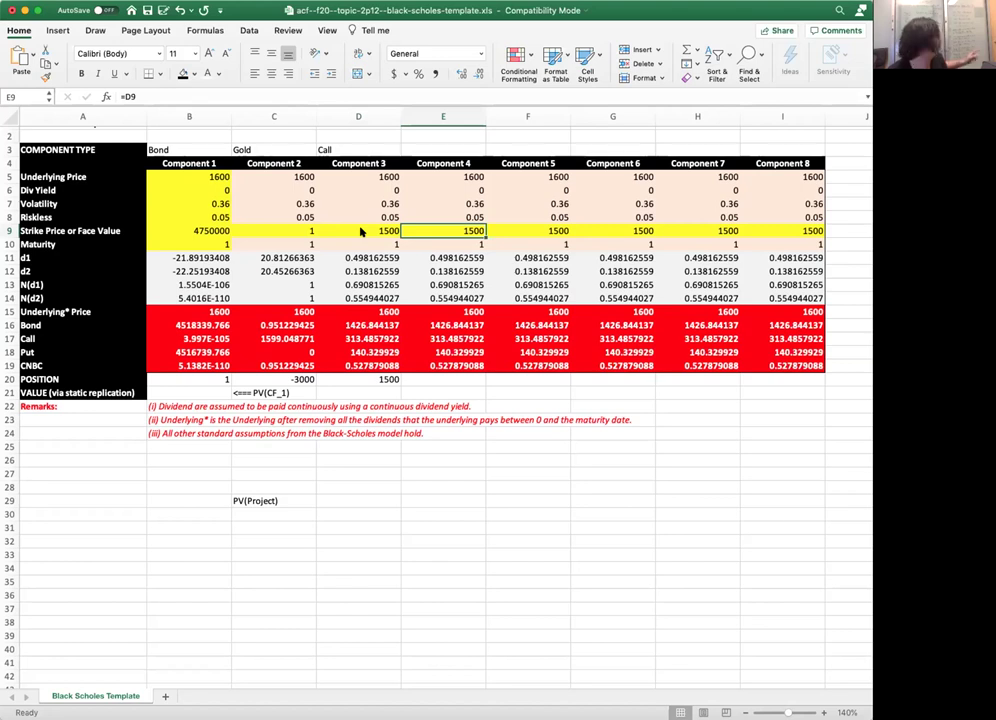
text(1666.)
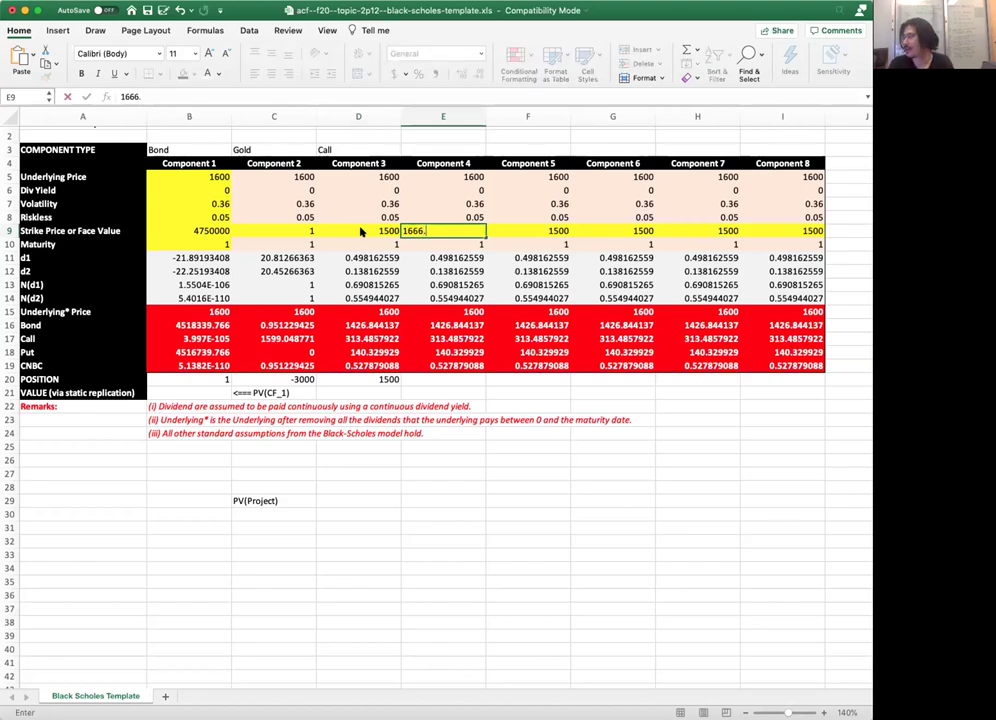
text(67)
Step: Label the component type above Component 4 as Call
key(Up)
key(Up)
key(Up)
key(Up)
key(Up)
key(Up)
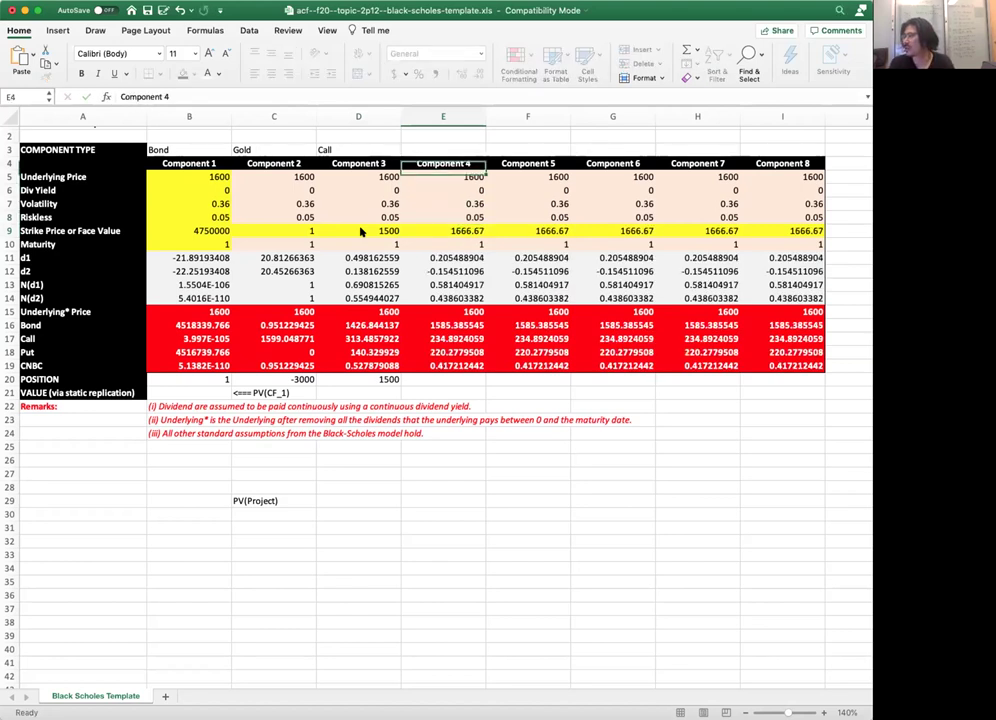
text(Call)
key(Down)
Step: Enter a position of 1500 for the call in Component 4
key(Down)
key(Down)
key(Down)
key(Down)
key(Down)
key(Down)
key(Down)
key(Down)
key(Down)
key(Down)
key(Down)
key(Down)
key(Down)
key(Down)
key(Down)
key(Down)
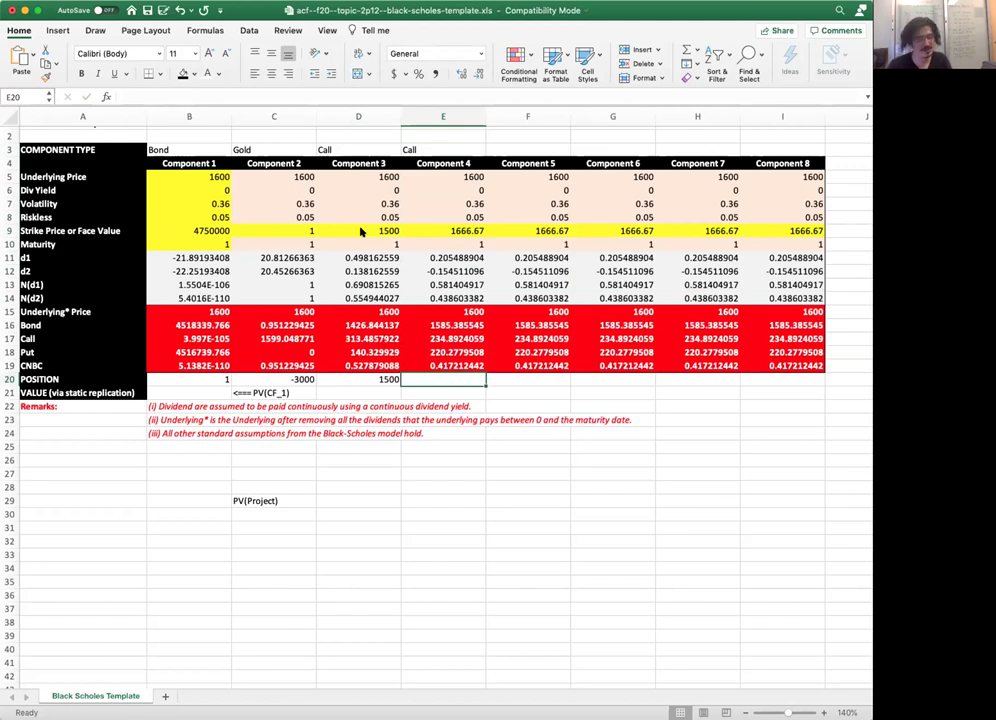
text(1500)
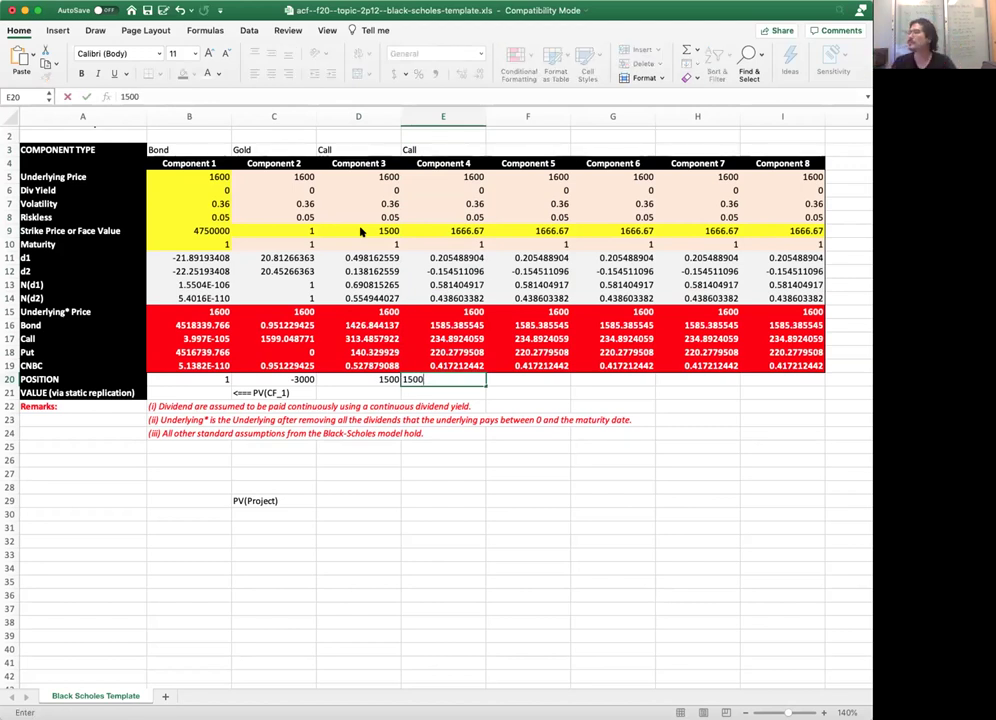
key(Up)
Step: Label the component type above Component 5 as CNBC
key(Right)
key(Up)
key(Up)
key(Up)
key(Up)
key(Up)
key(Up)
key(Up)
key(Up)
key(Up)
key(Up)
key(Up)
key(Up)
key(Up)
key(Up)
key(Up)
key(Up)
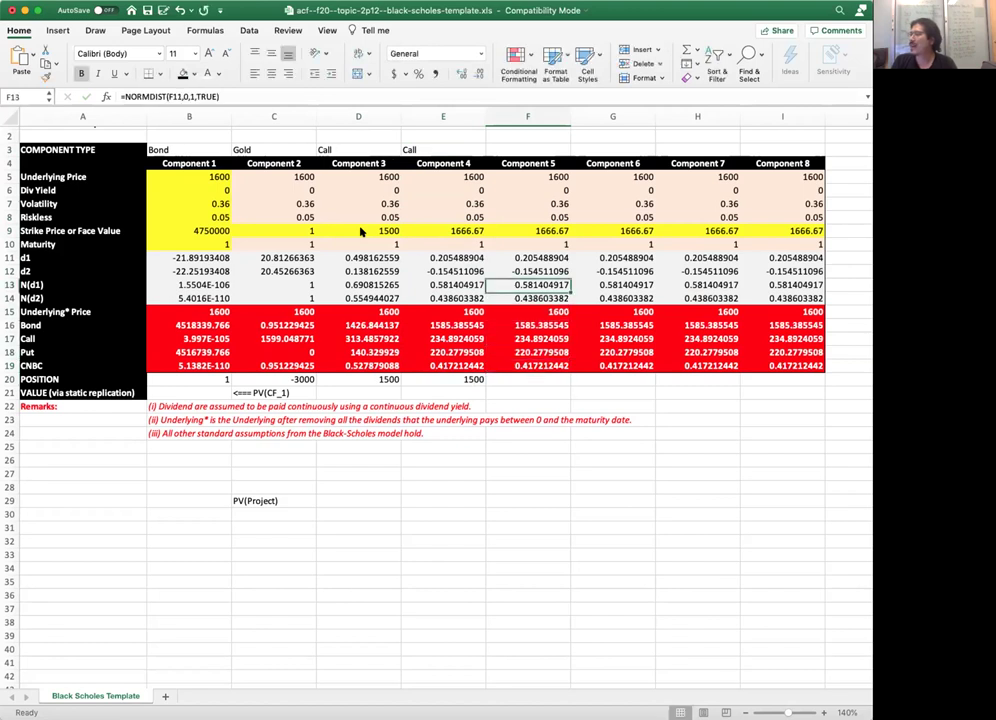
text(CNBC)
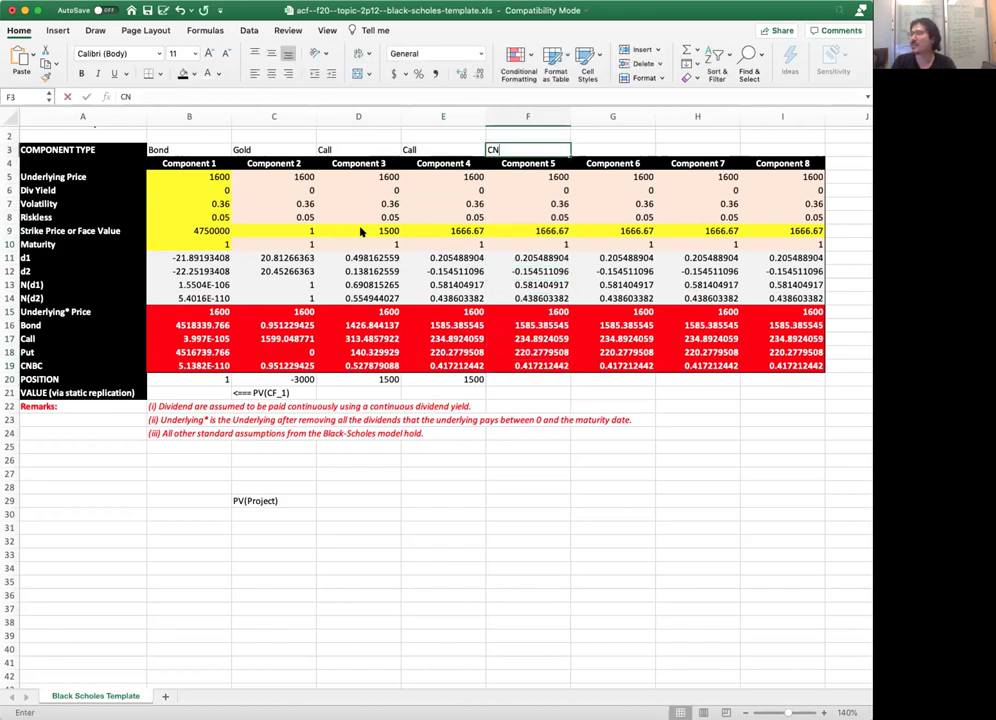
key(Down)
Step: Replace the linked strike price of Component 5 with 1700
key(Down)
key(Down)
key(Down)
key(Down)
key(Down)
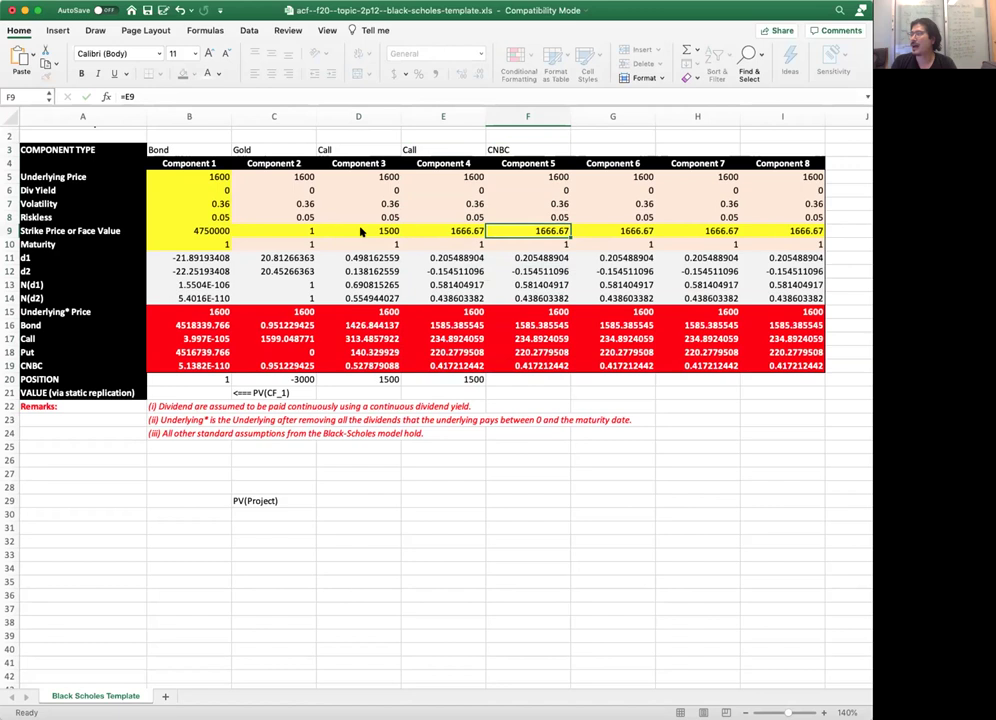
text(1700)
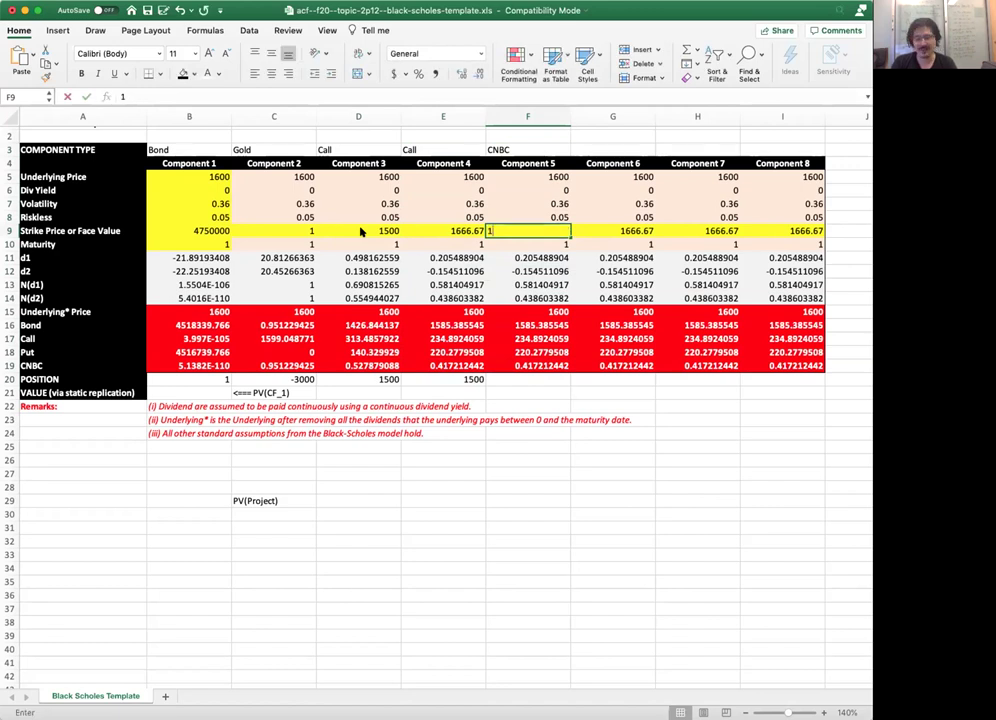
key(Return)
Step: Enter a position of 650000 for the CNBC in Component 5
key(Down)
key(Down)
key(Down)
key(Down)
key(Down)
key(Down)
key(Down)
key(Down)
key(Down)
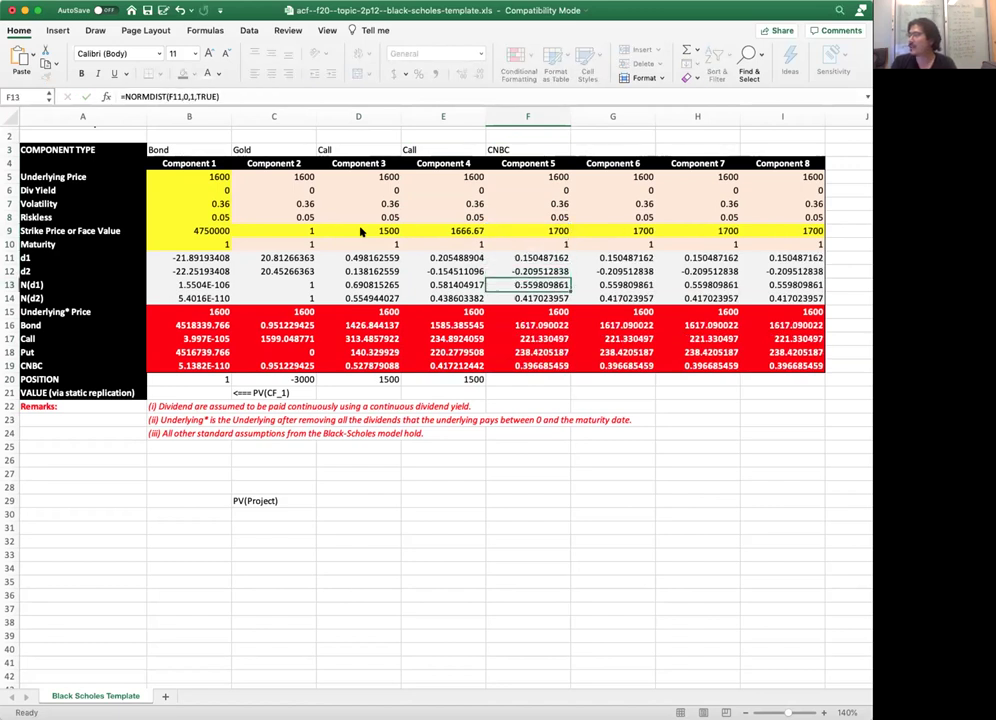
key(Down)
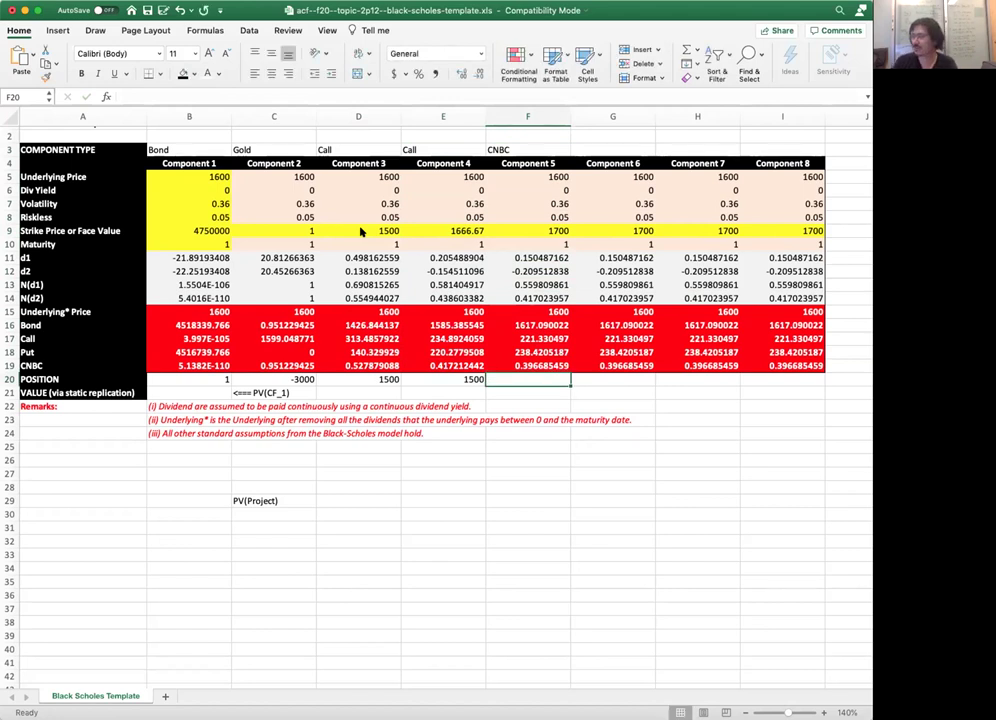
text(650)
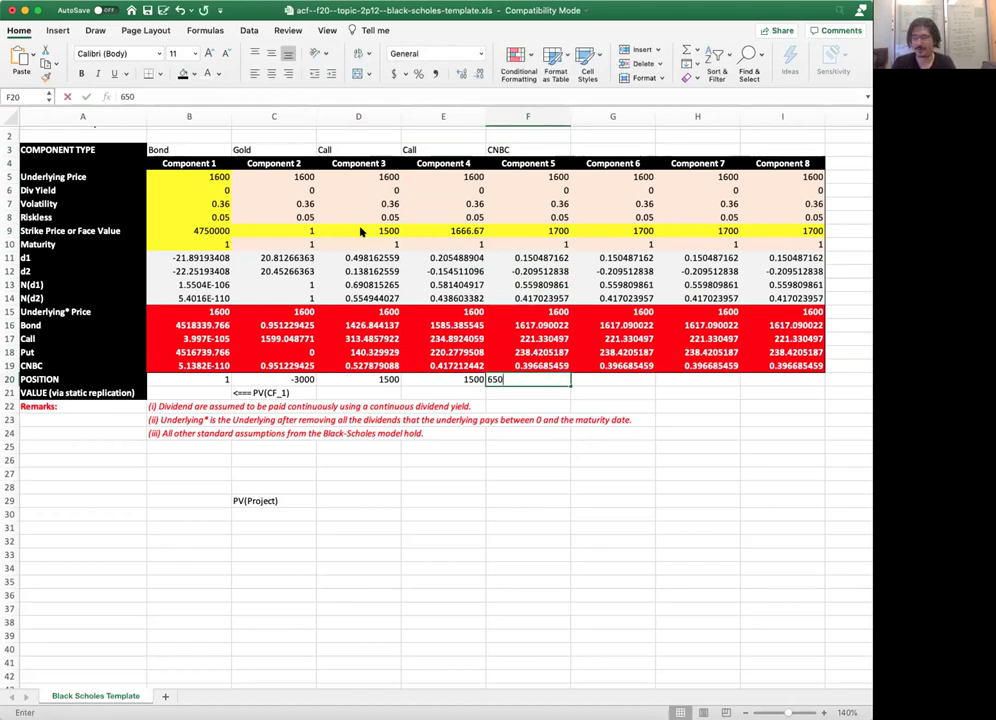
text(000)
key(Tab)
Step: Label the component type above Component 6 as Call
key(Up)
key(Up)
key(Up)
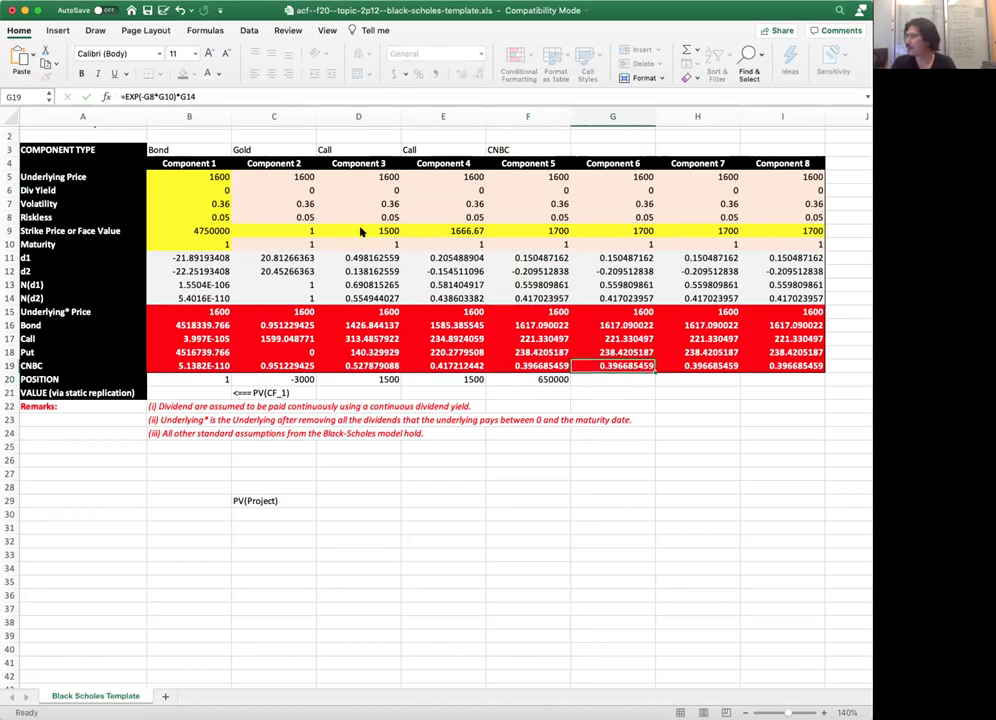
key(Up)
key(Up)
key(Up)
key(Up)
key(Up)
key(Up)
key(Up)
key(Up)
key(Up)
key(Up)
key(Up)
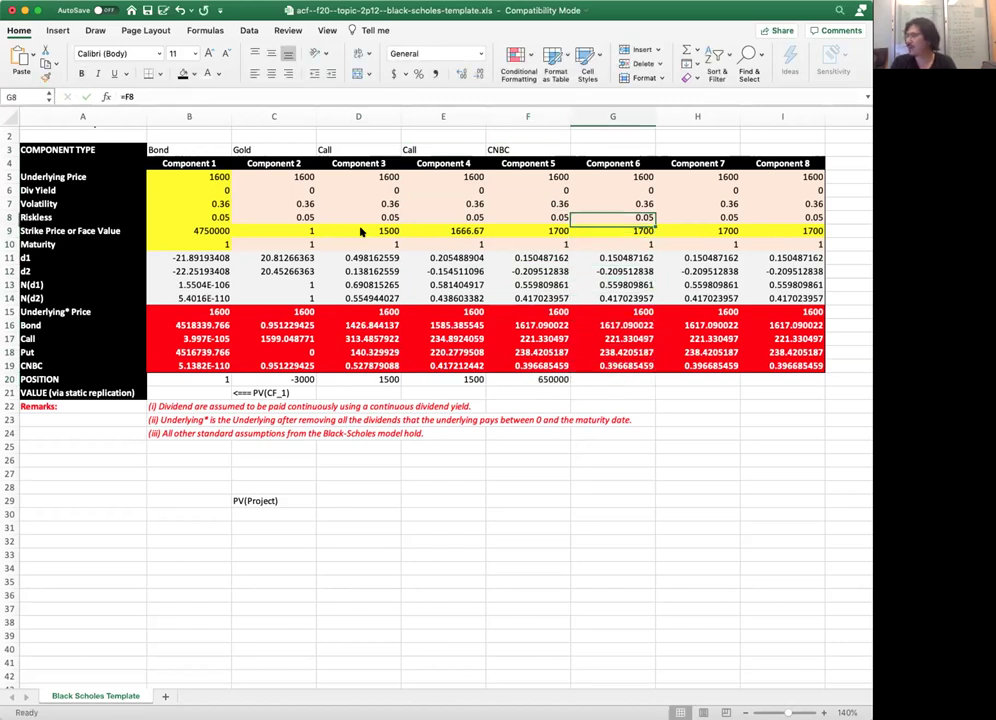
key(Up)
key(Up)
key(Up)
text(Call)
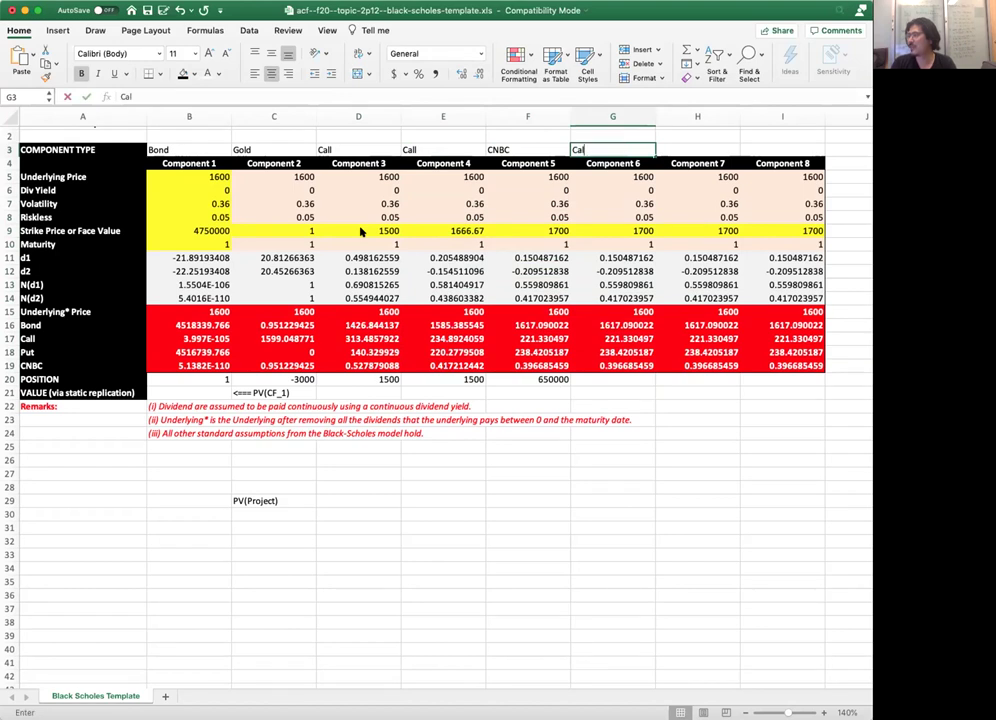
key(Return)
Step: Replace the linked strike price of Component 6 with a fixed 1700
key(Down)
key(Down)
key(Down)
key(Down)
key(Down)
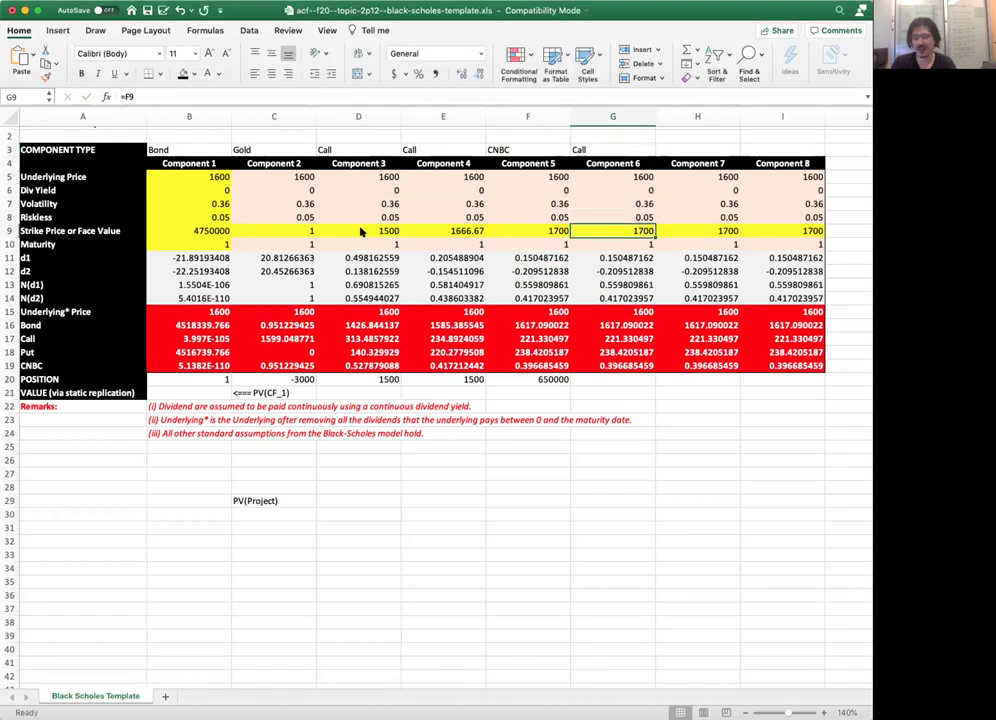
text(1700)
key(Return)
Step: Enter a position of -3000 for the call in Component 6
key(Down)
key(Down)
key(Down)
key(Down)
key(Down)
key(Down)
key(Down)
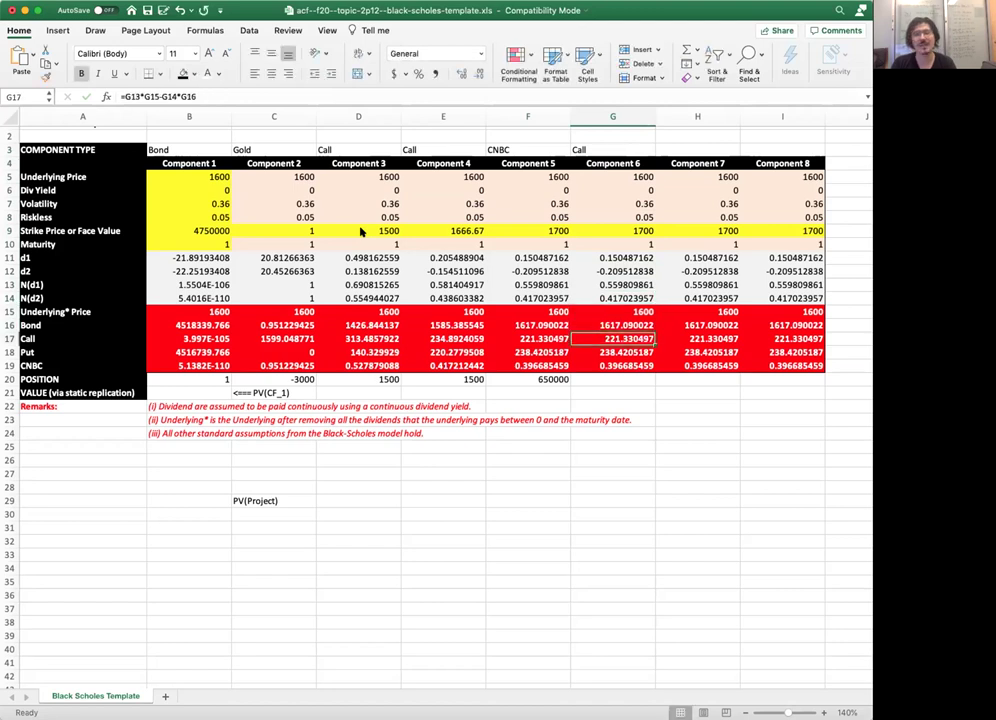
key(Down)
key(Down)
key(Down)
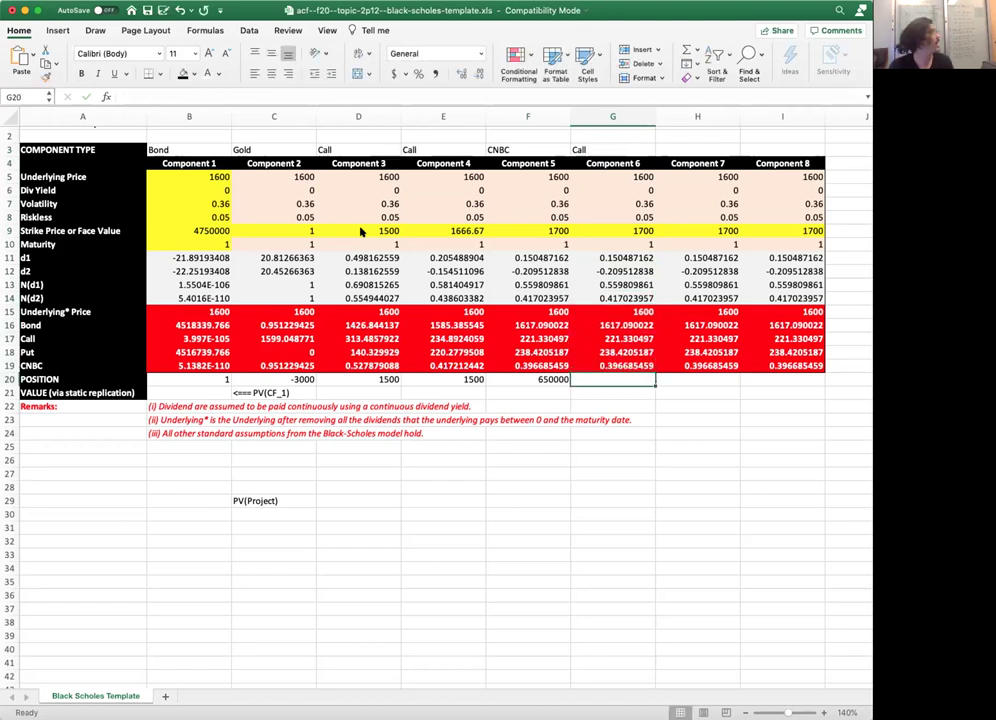
text(-3000)
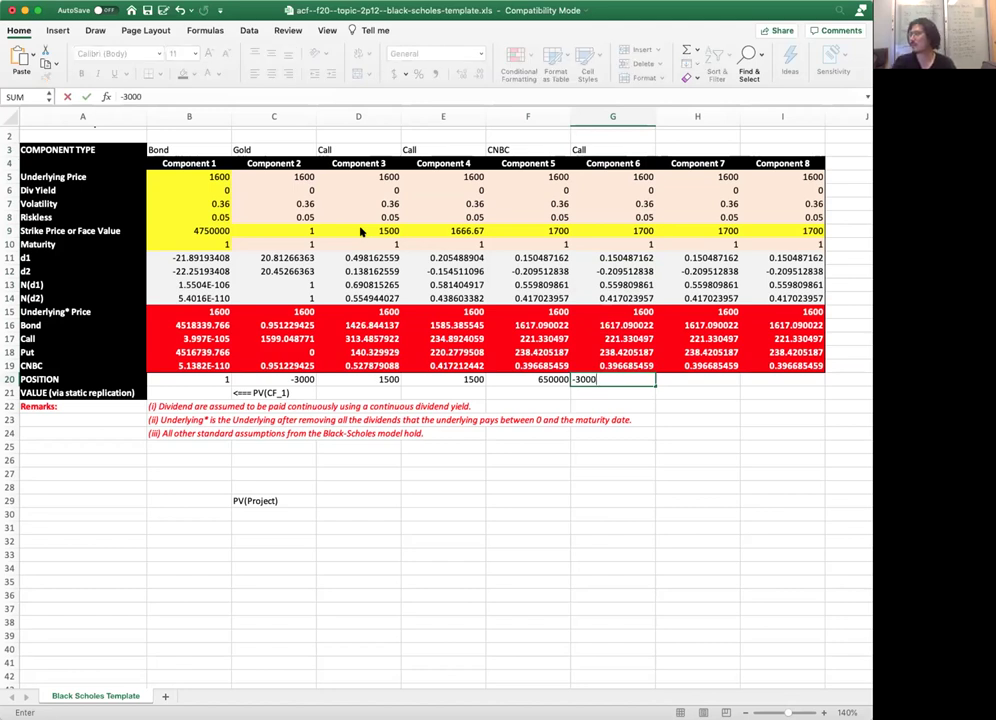
key(Tab)
Step: Replace the linked strike prices with 1833.33 for Component 7 and 2000 for Component 8
key(Up)
key(Up)
key(Up)
key(Up)
key(Up)
key(Up)
key(Up)
key(Up)
key(Up)
key(Up)
key(Up)
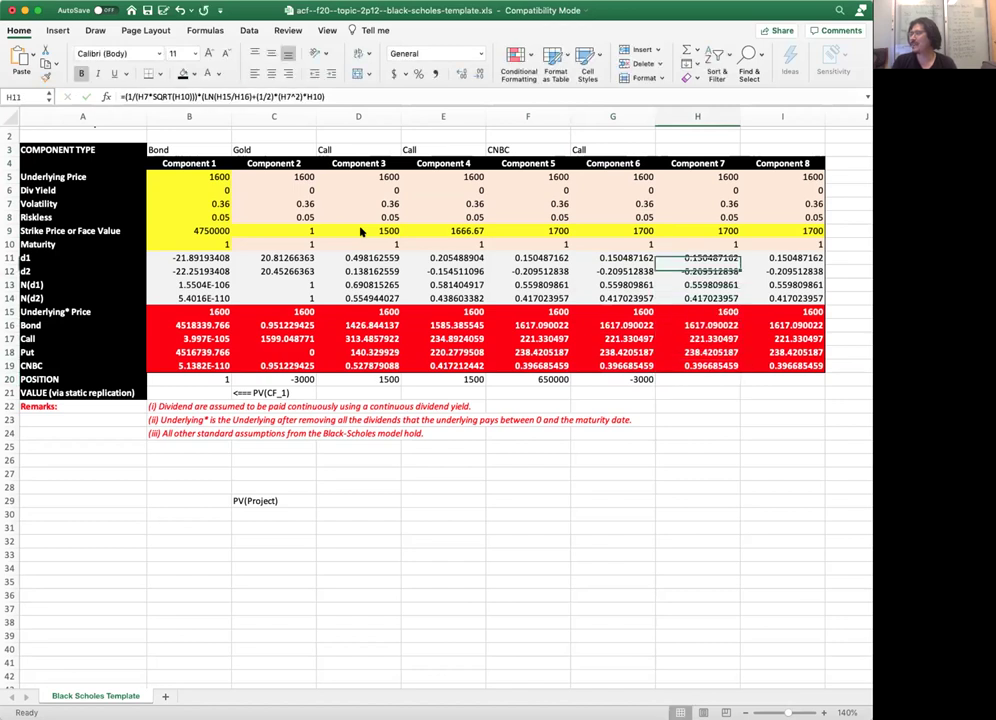
text(1833.33)
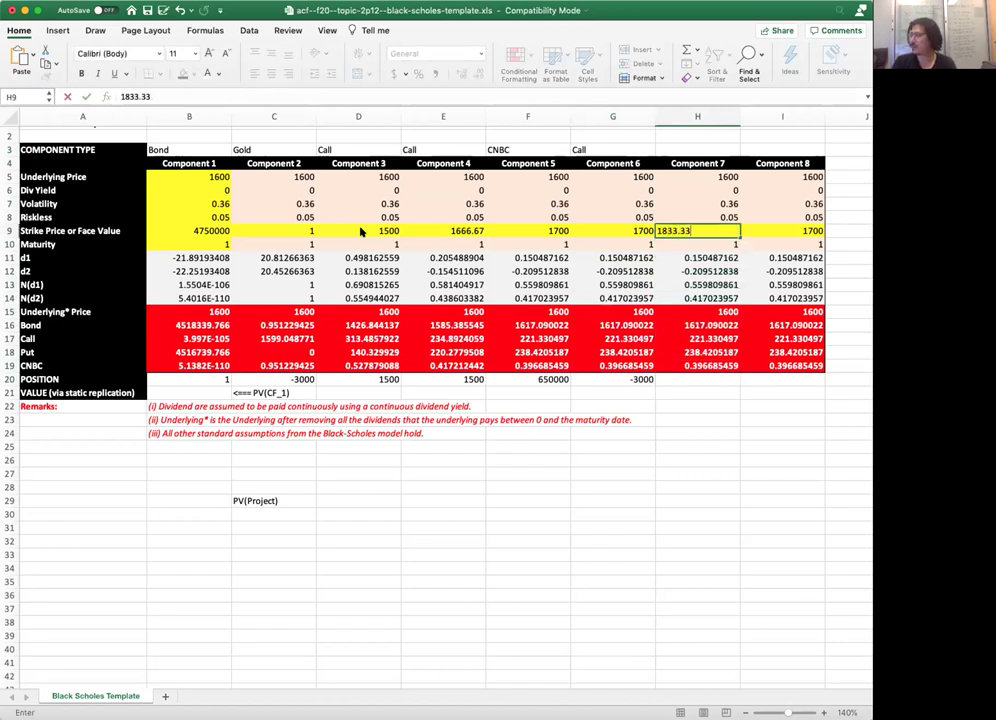
key(Tab)
text(2000)
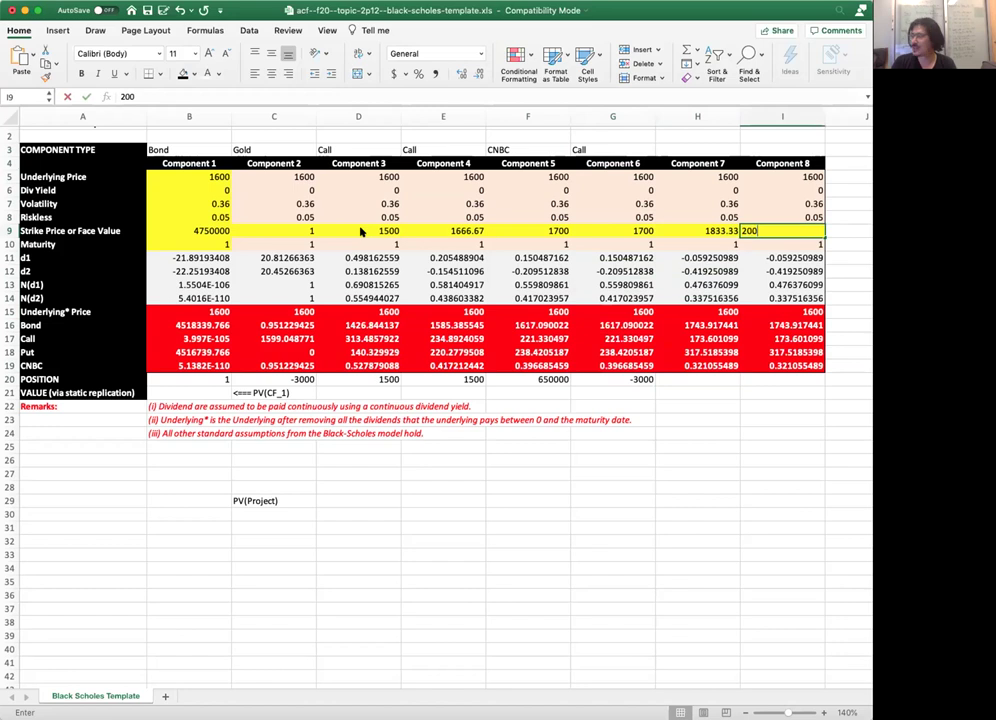
key(Return)
Step: Enter a position of 1500 for both Component 7 and Component 8
key(Down)
key(Down)
key(Down)
key(Down)
key(Down)
key(Down)
key(Down)
key(Down)
key(Down)
key(Down)
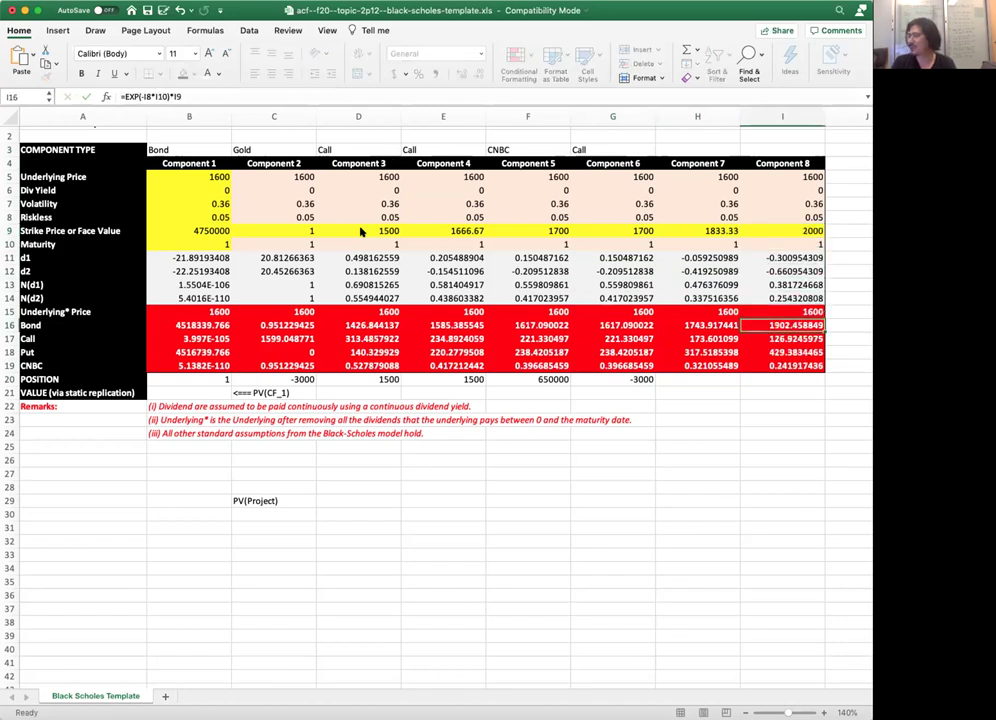
key(Left)
text(1500)
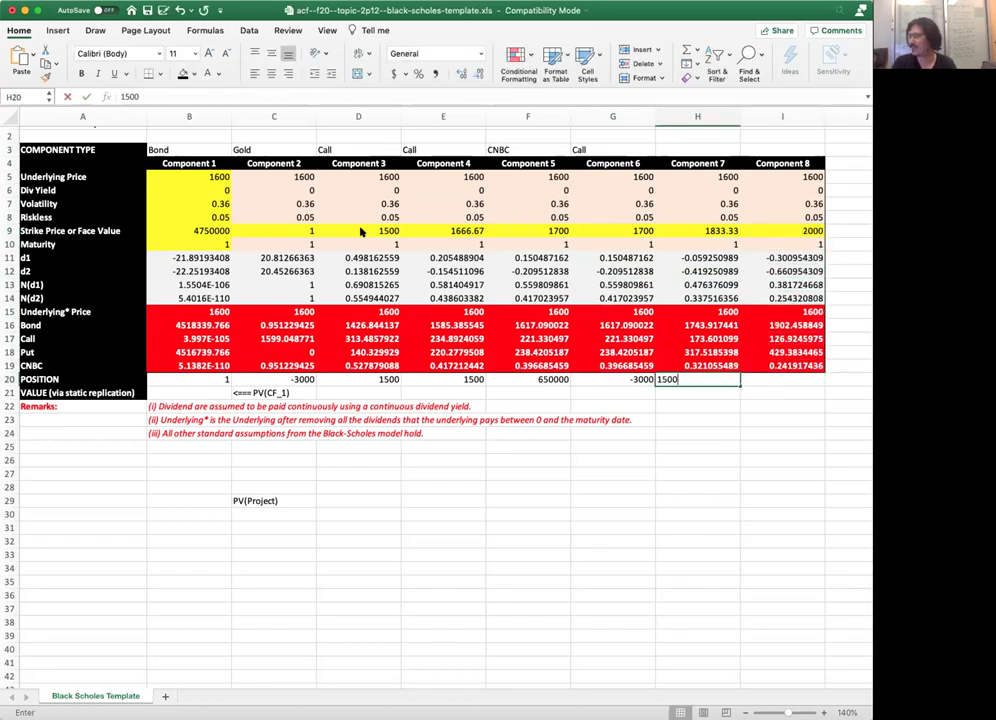
key(Tab)
text(1500)
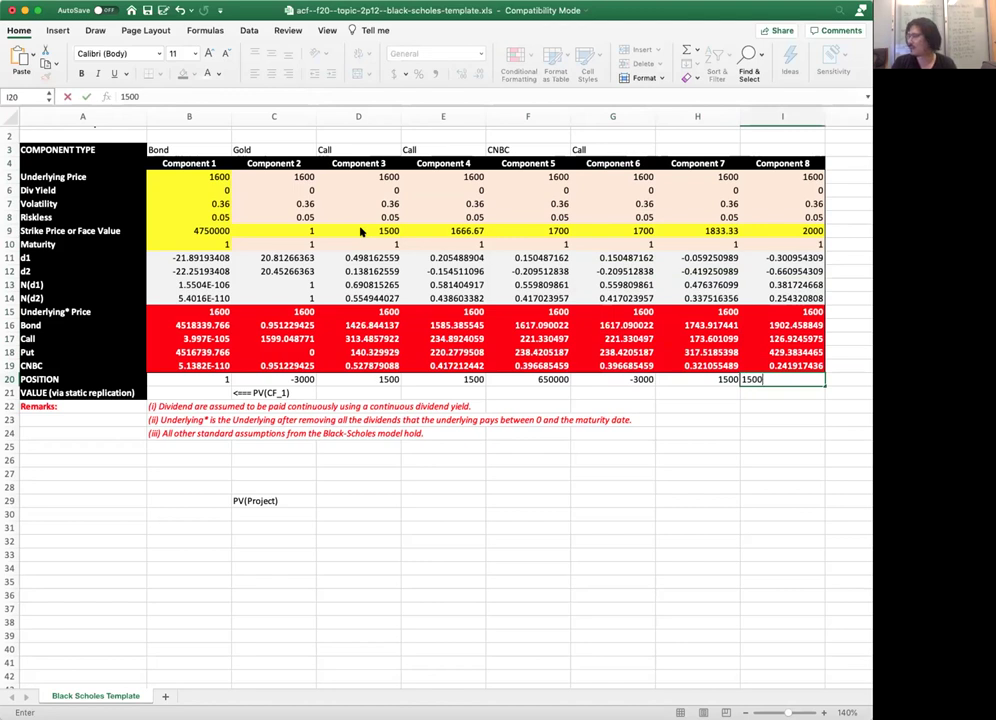
key(Return)
Step: Start the static replication value formula in B21 with the bond and gold terms, =B20*B16+C20*C15
key(Left)
key(Left)
key(Left)
key(Left)
key(Left)
key(Left)
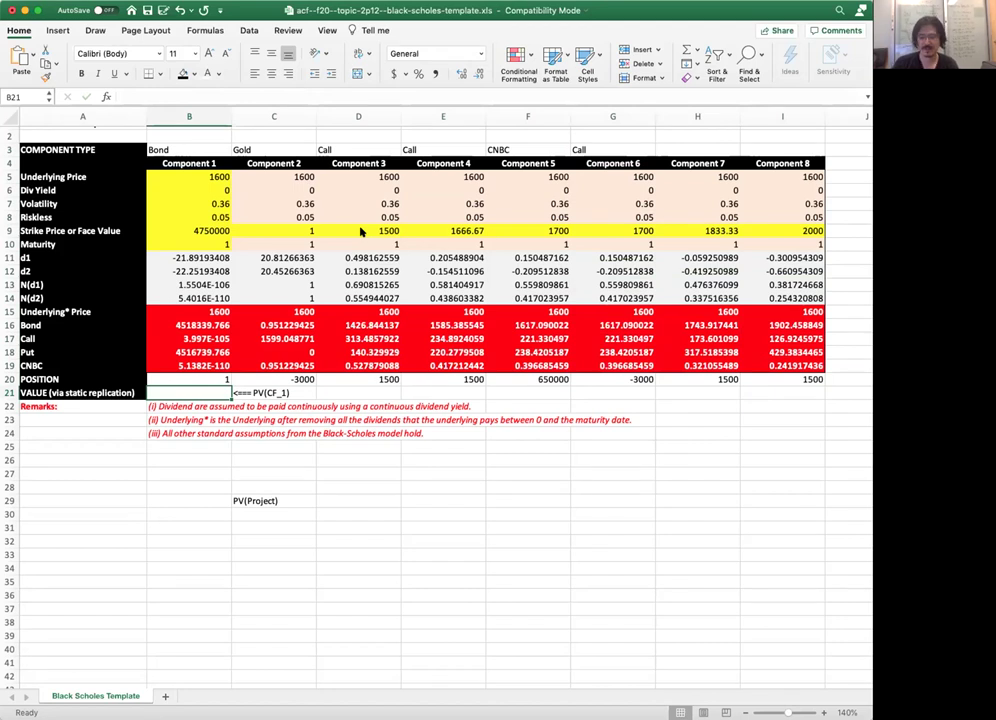
text(=)
click(211, 378)
text(*)
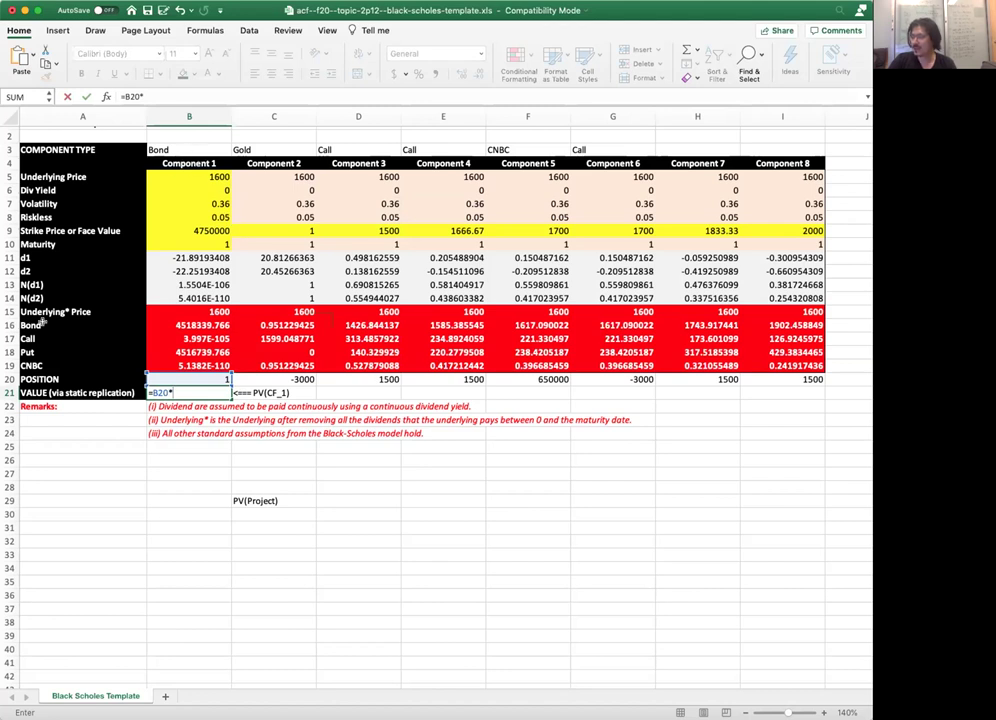
click(210, 326)
text(+)
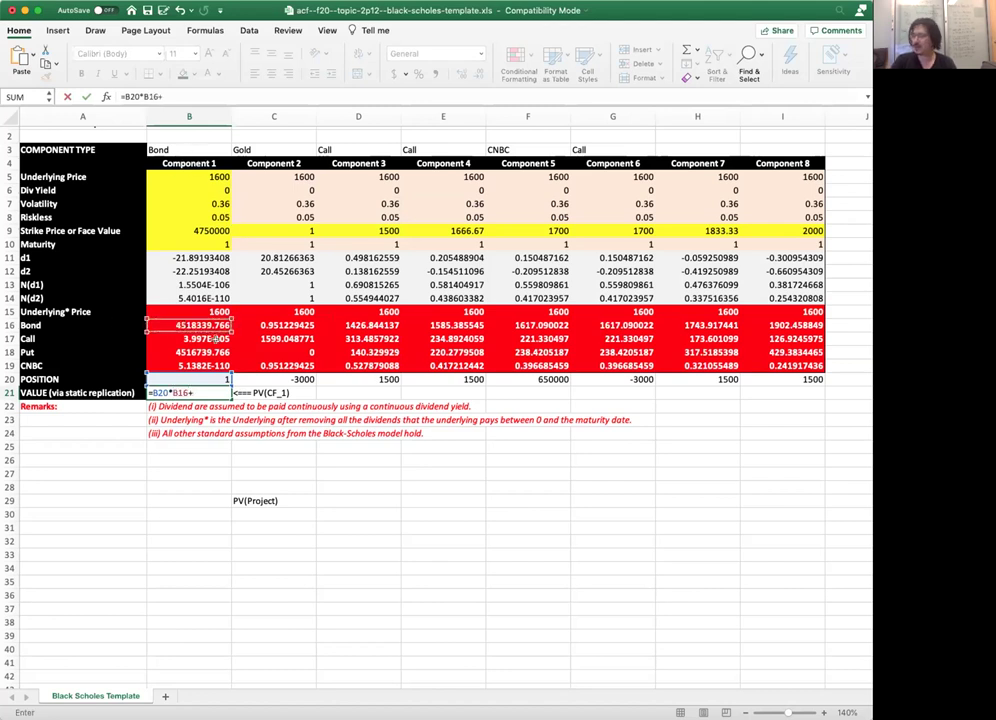
click(285, 379)
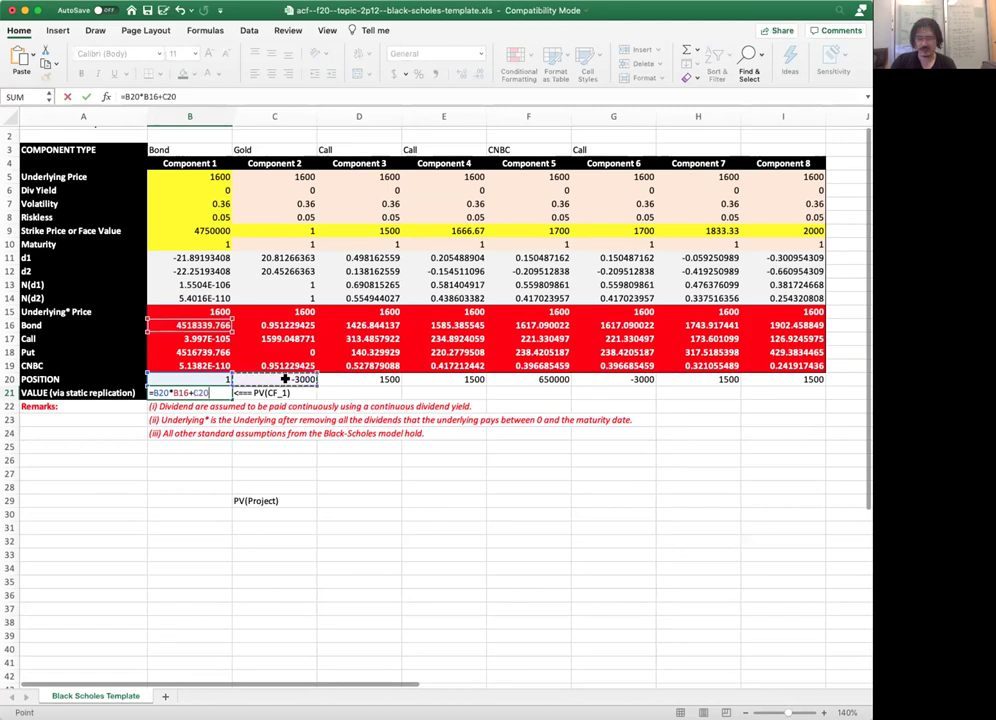
text(*)
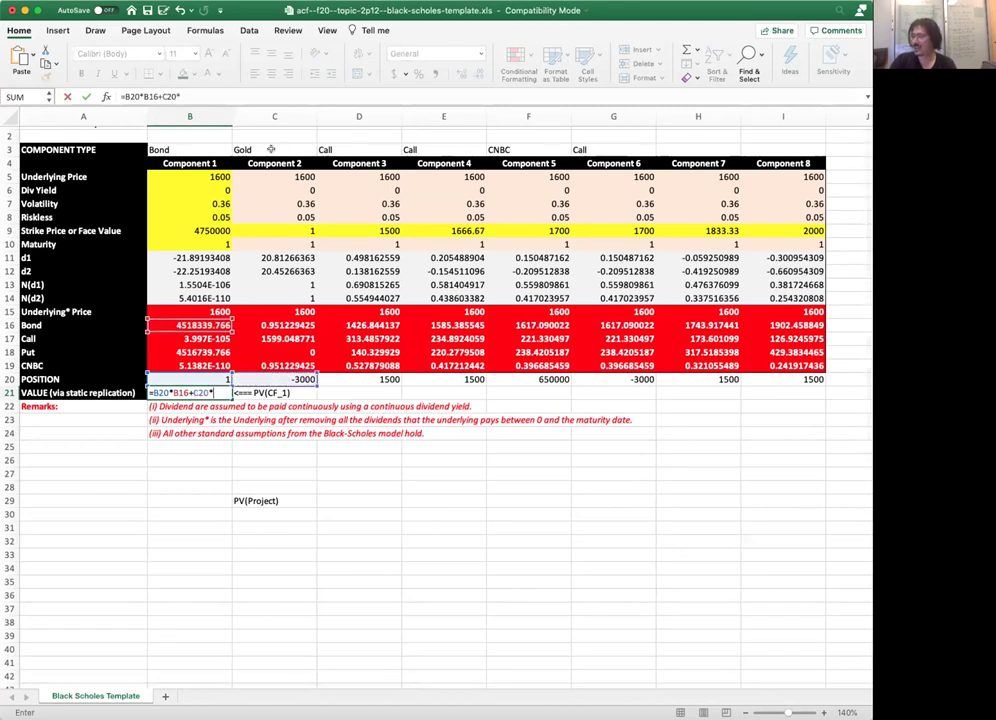
click(285, 311)
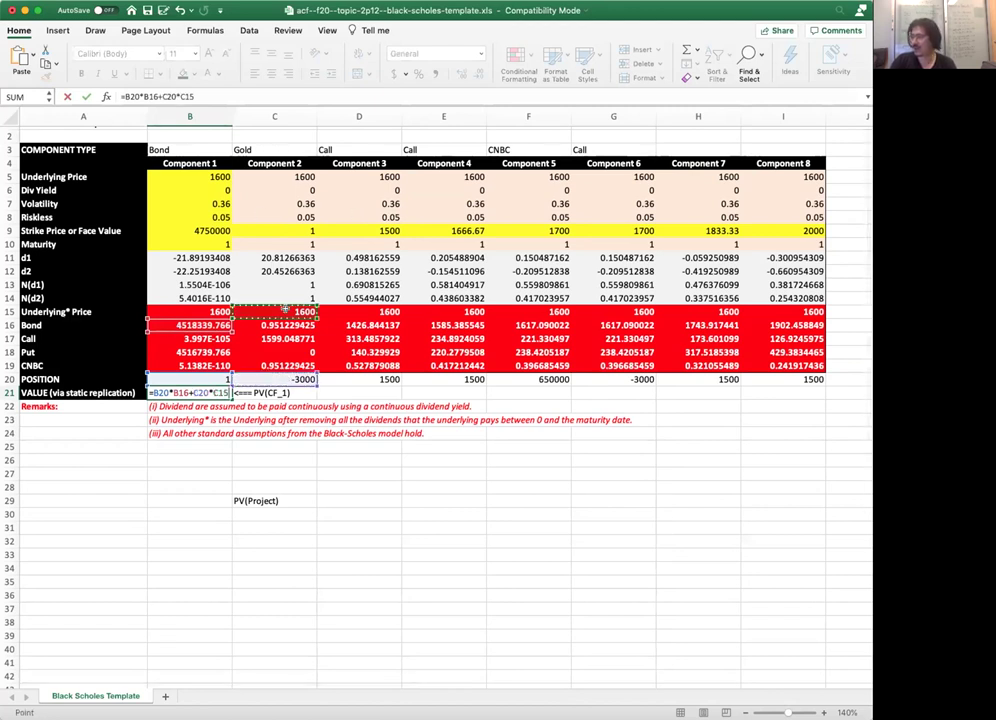
text(+)
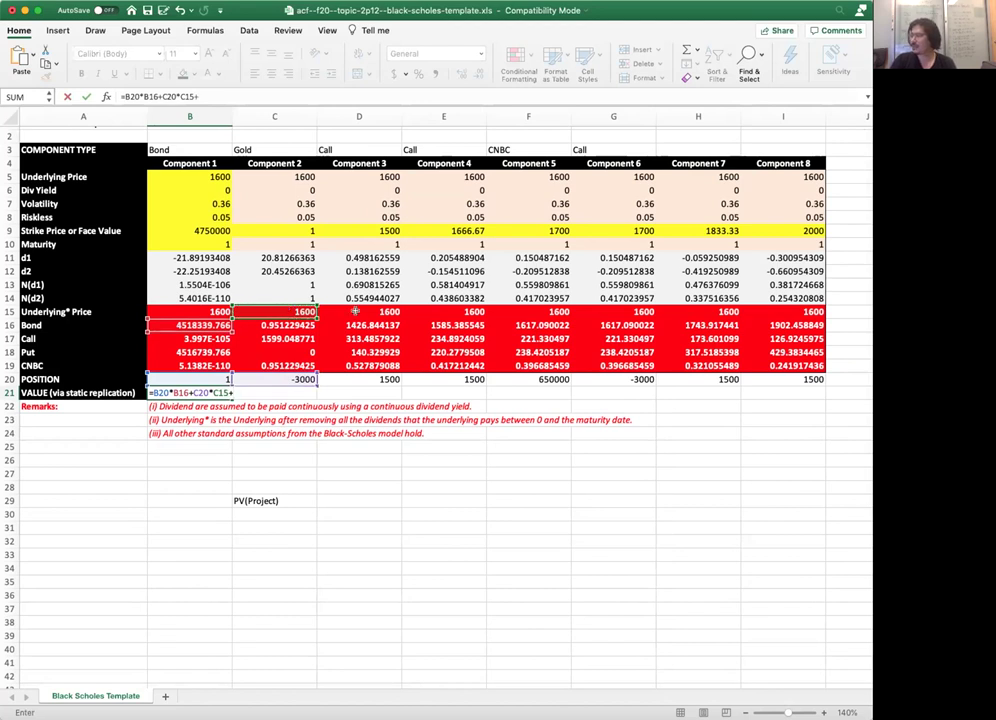
Step: Extend the B21 formula with the call terms of Components 3 and 4, +D20*D17+E20*E17
click(357, 379)
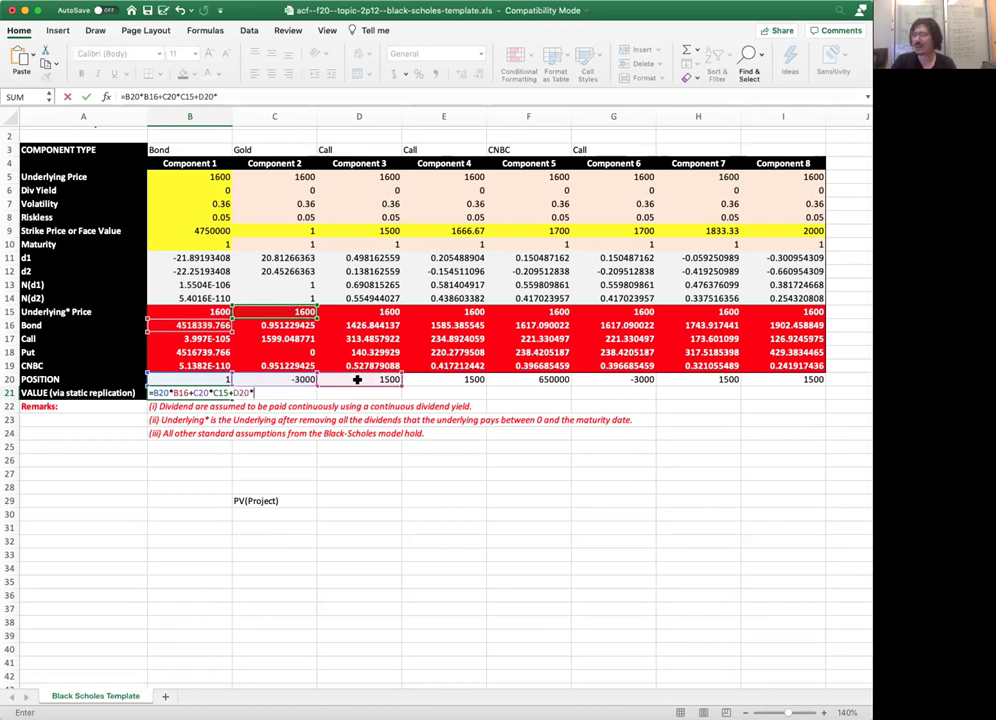
text(*)
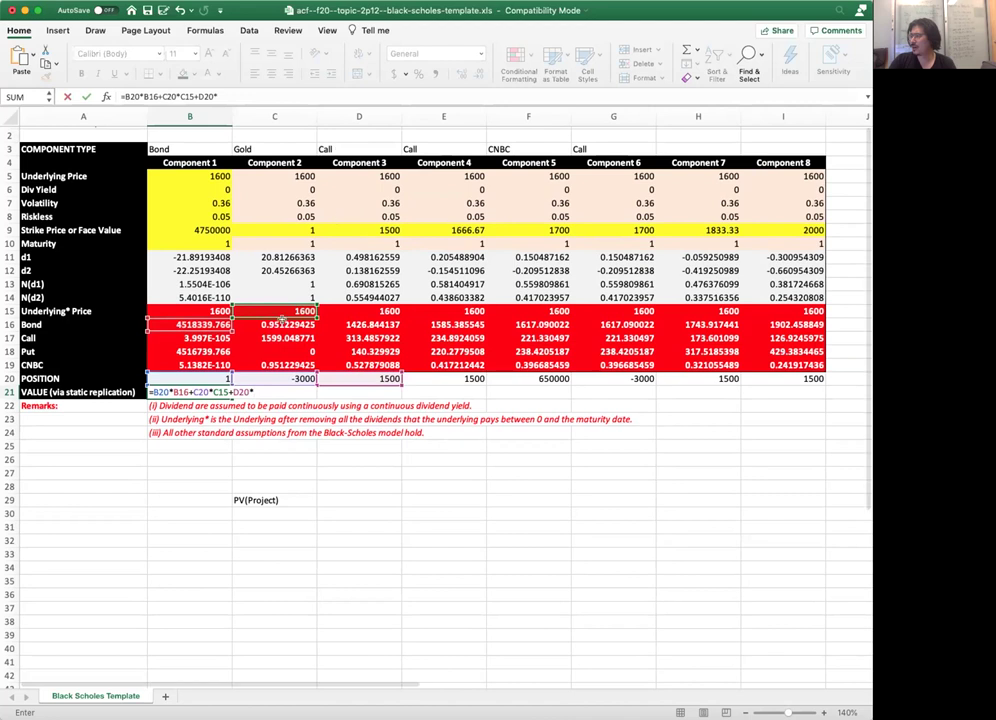
click(362, 337)
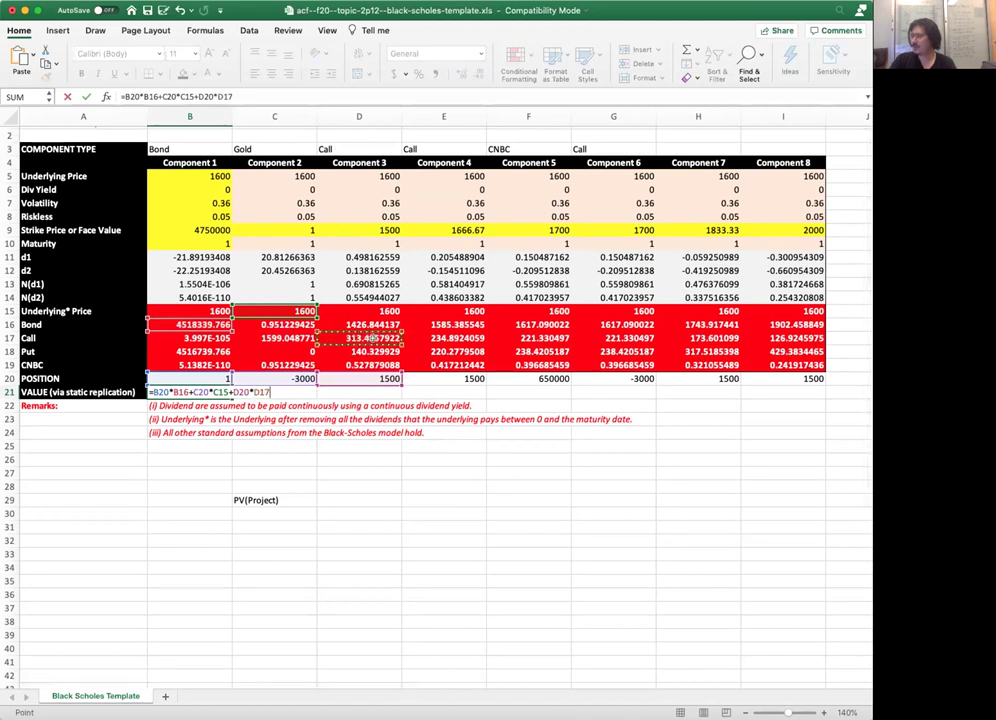
text(+)
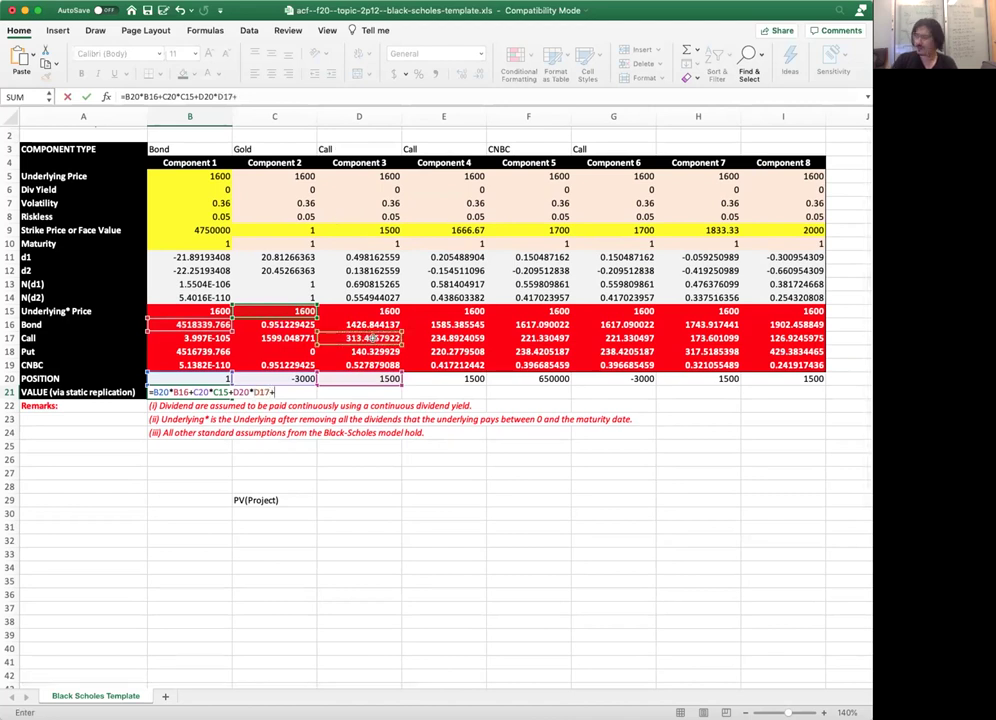
click(460, 379)
text(*)
click(441, 338)
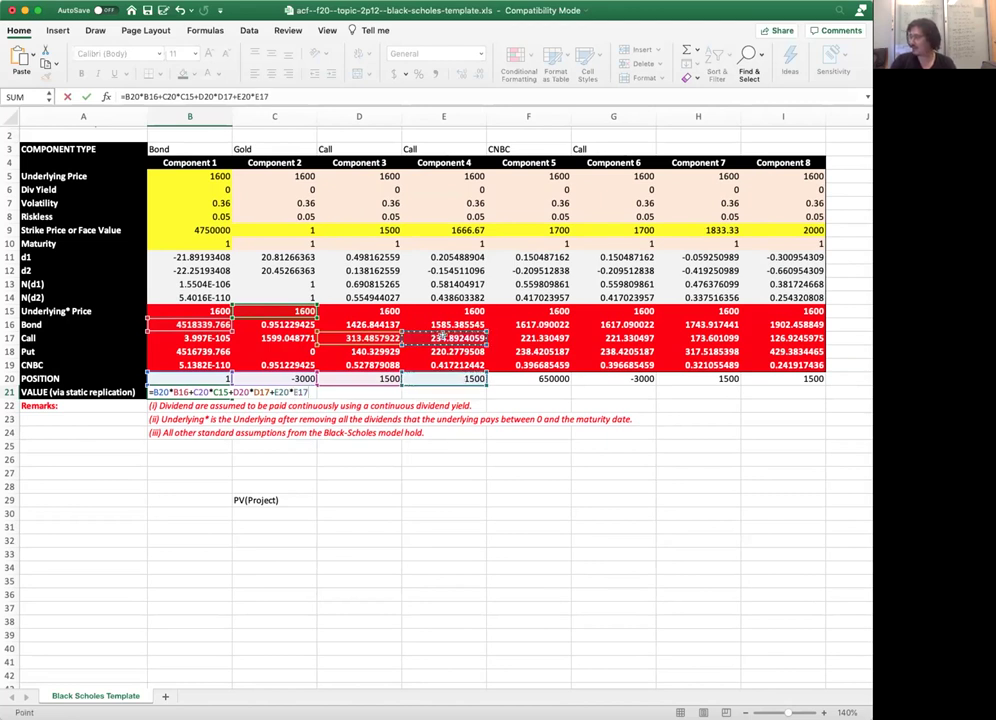
text(+)
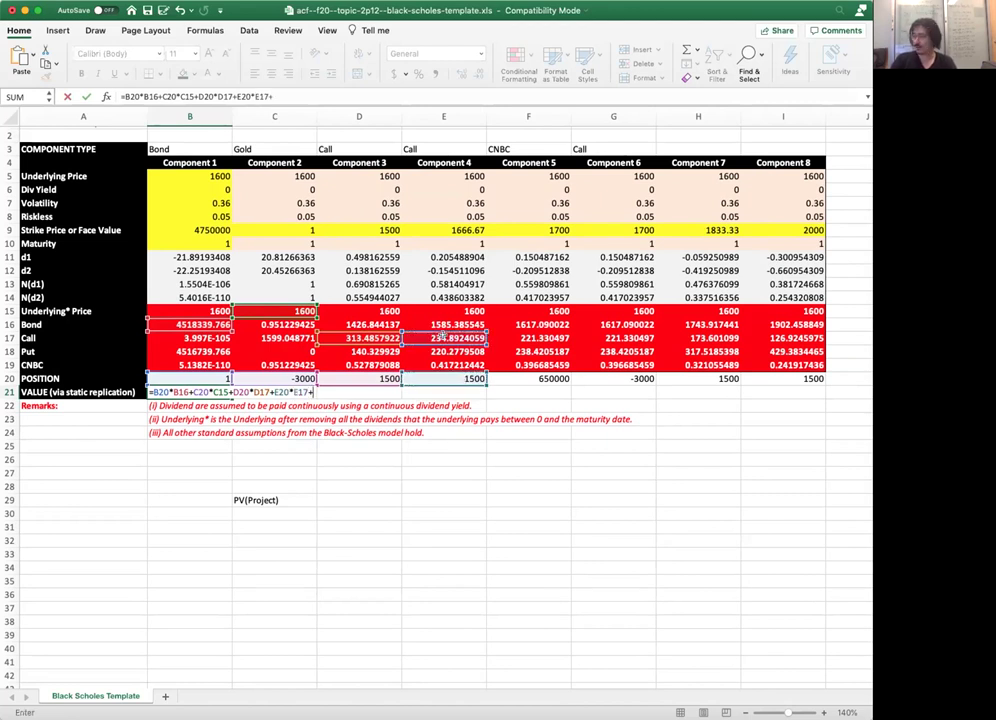
Step: Add the Component 5 CNBC term and the Component 6 call term to the formula, F20*F19+G20*G17
click(532, 378)
text(*)
click(524, 364)
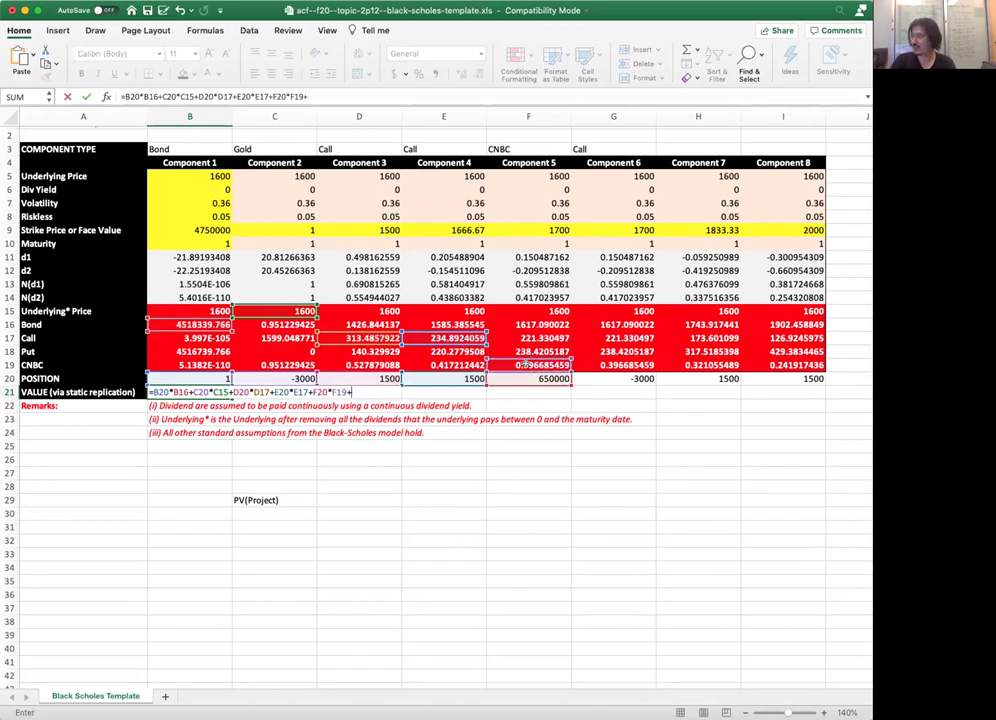
text(+)
click(600, 378)
text(*)
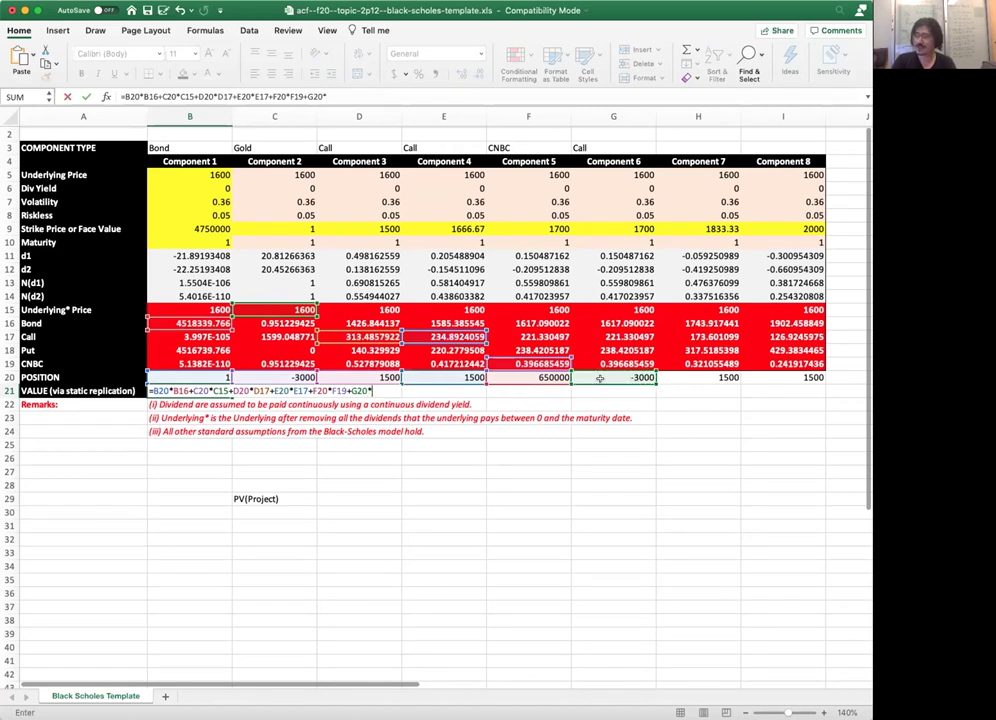
click(606, 337)
text(+)
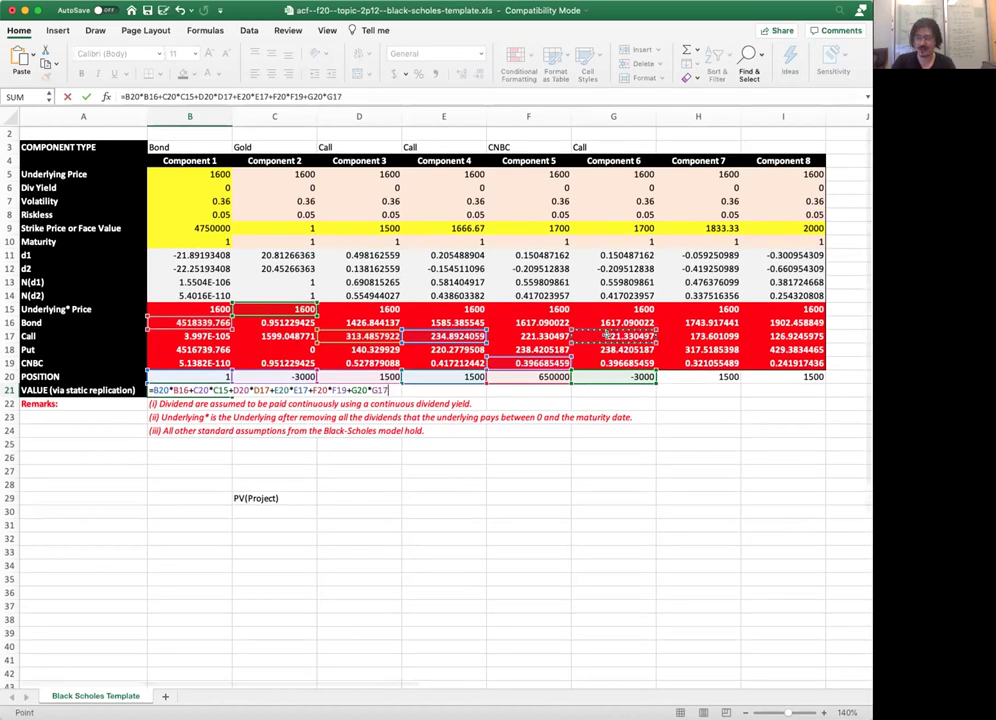
Step: Complete the B21 formula with the call terms of Components 7 and 8, H20*H17+I20*I17, and commit it
click(709, 374)
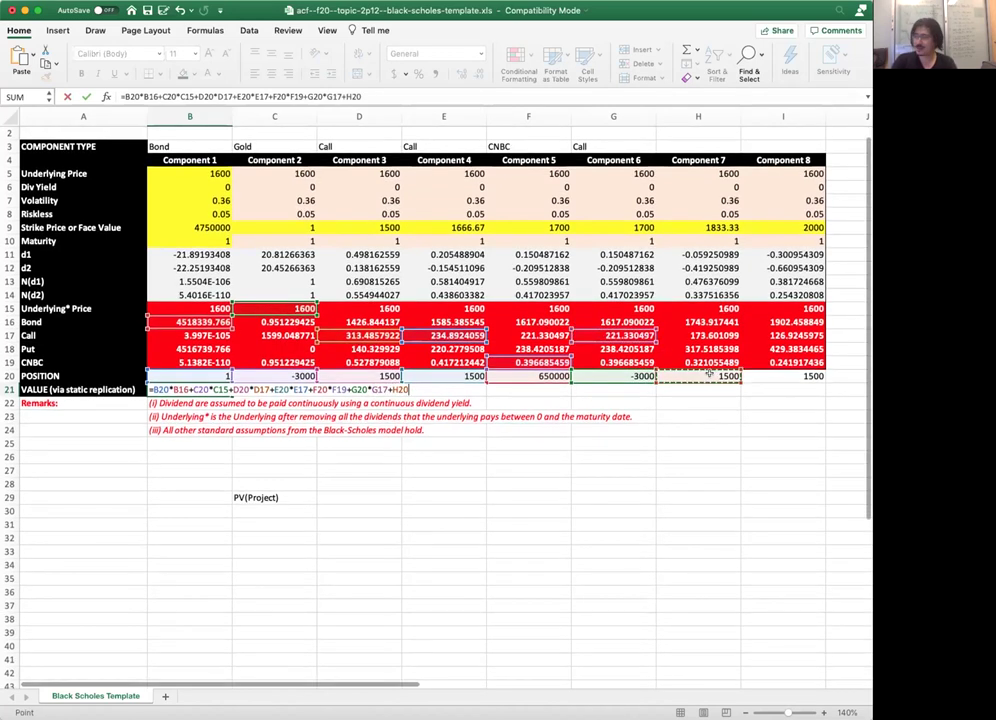
text(*)
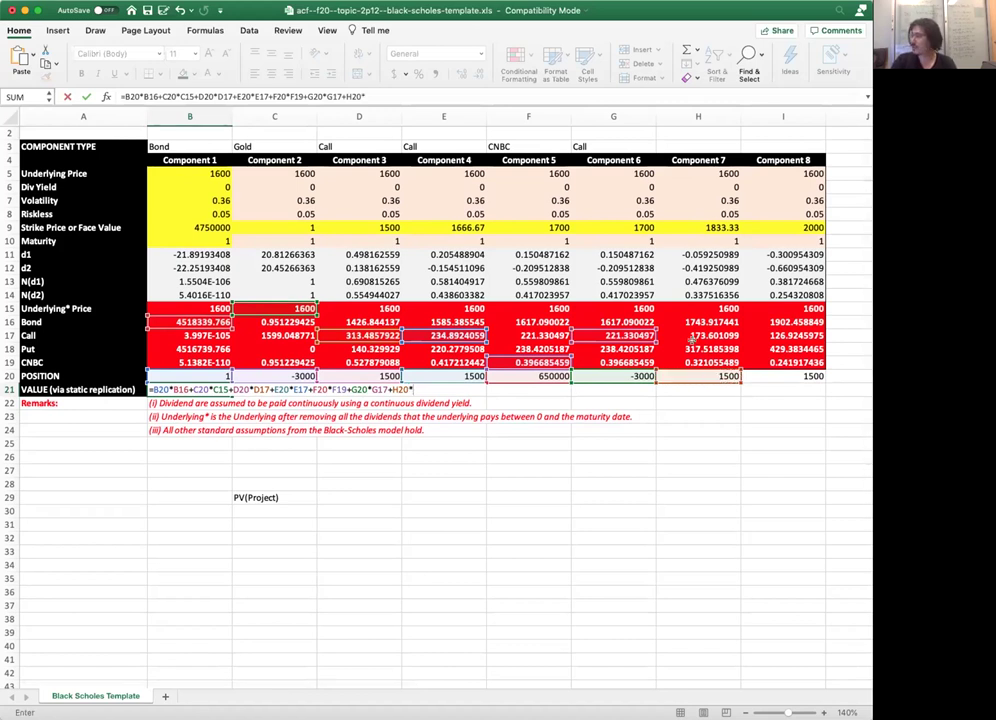
click(700, 336)
text(+)
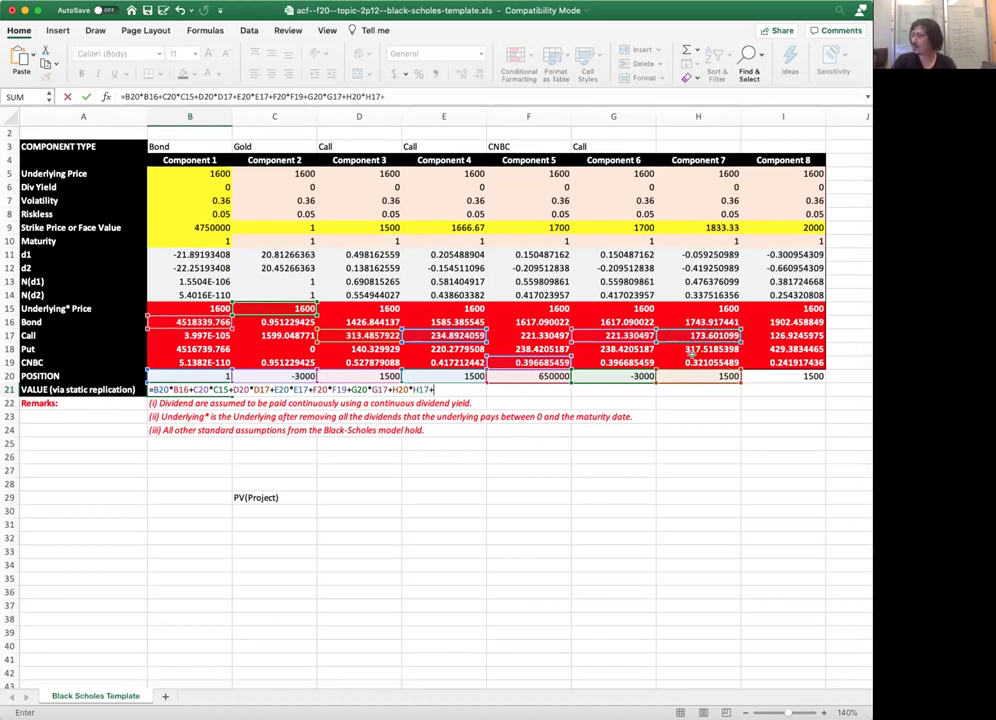
click(700, 362)
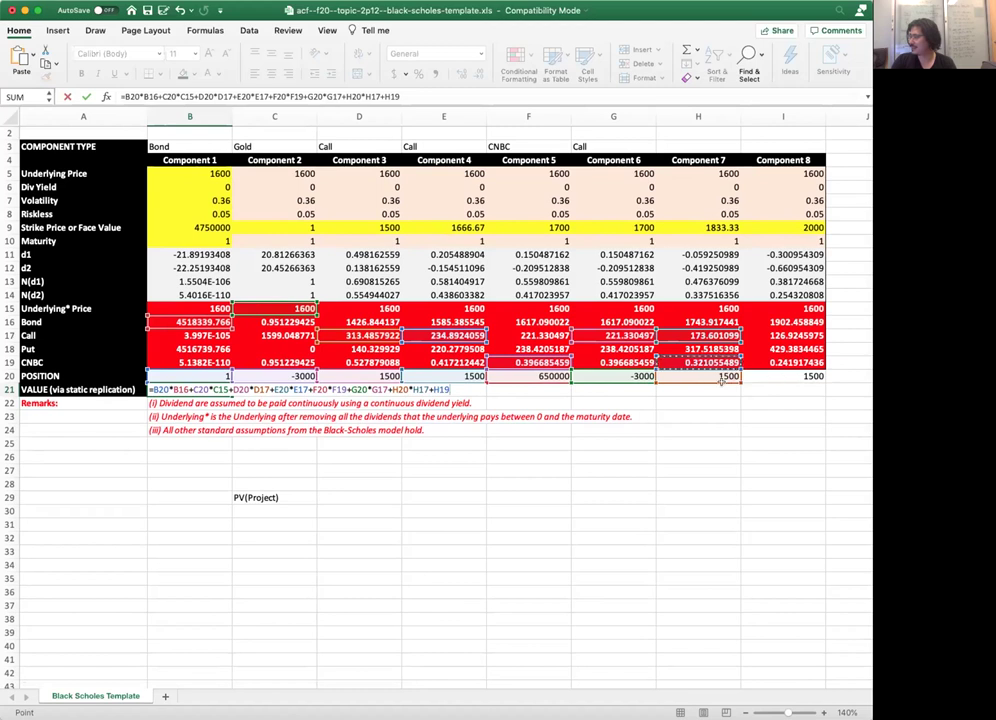
key(BackSpace)
key(BackSpace)
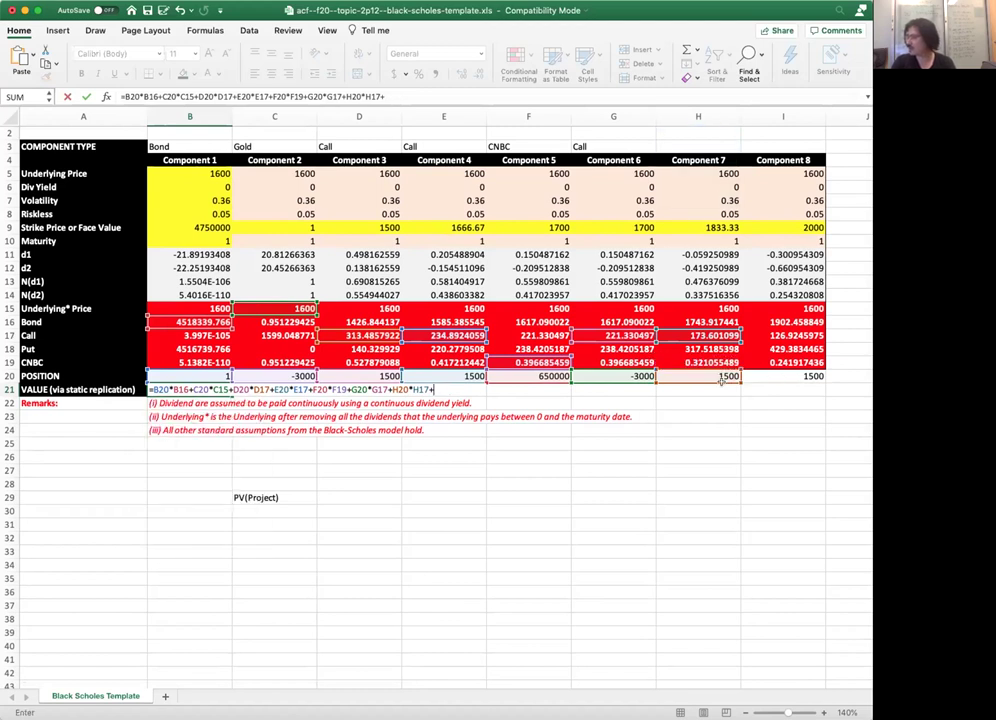
click(776, 375)
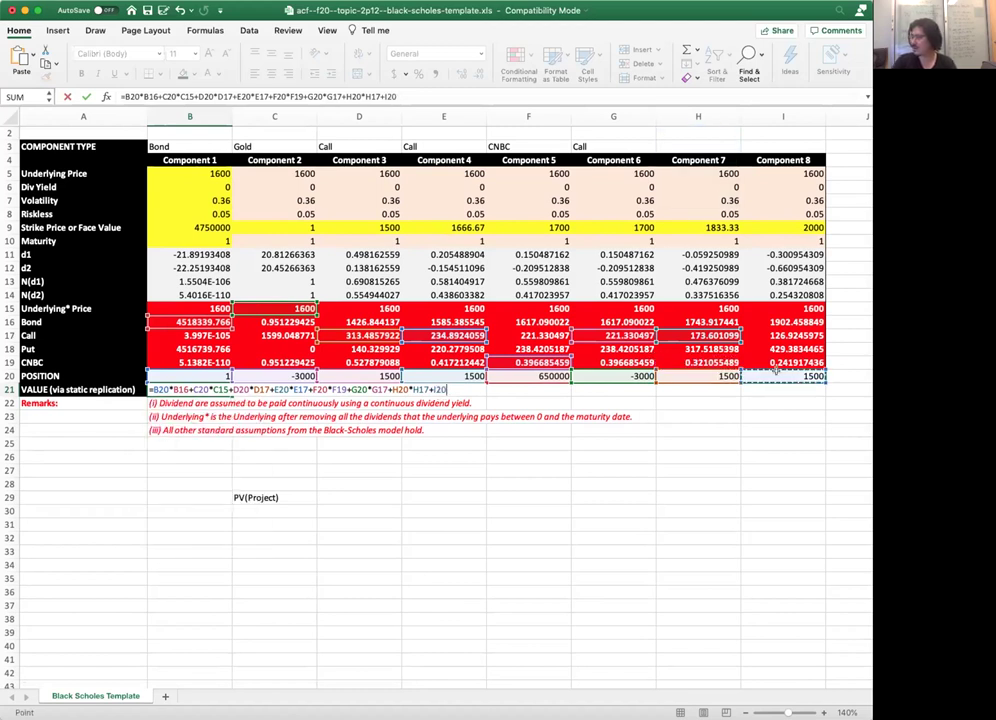
text(*)
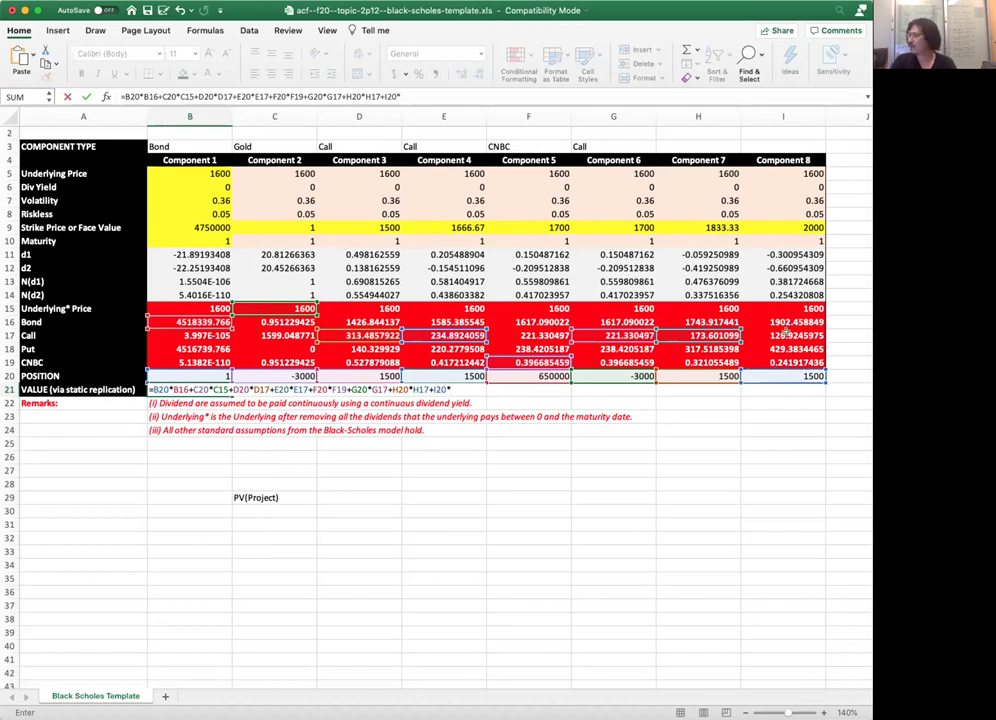
click(783, 335)
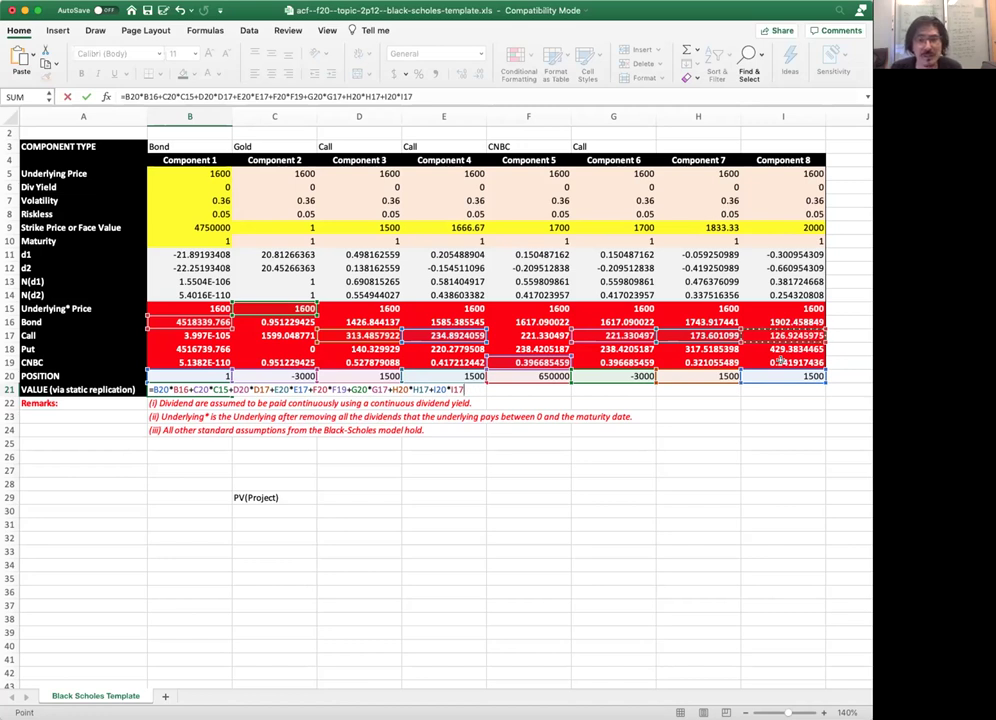
key(Return)
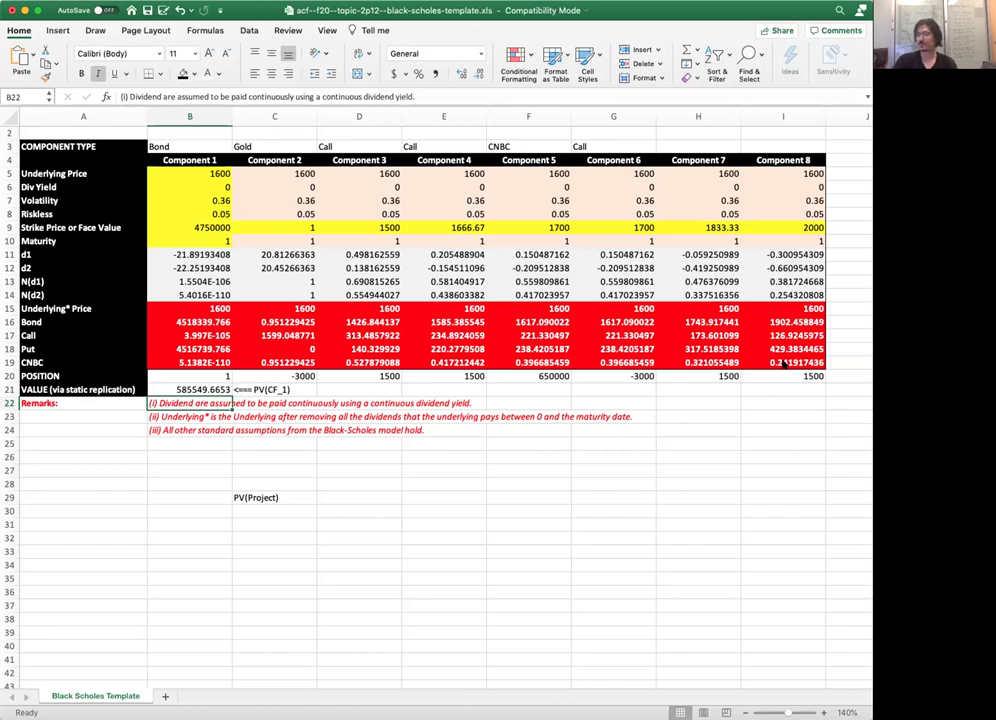
Step: Enter the label "... CF_0 + PV(CF_1)" in C30, under PV(Project)
click(301, 506)
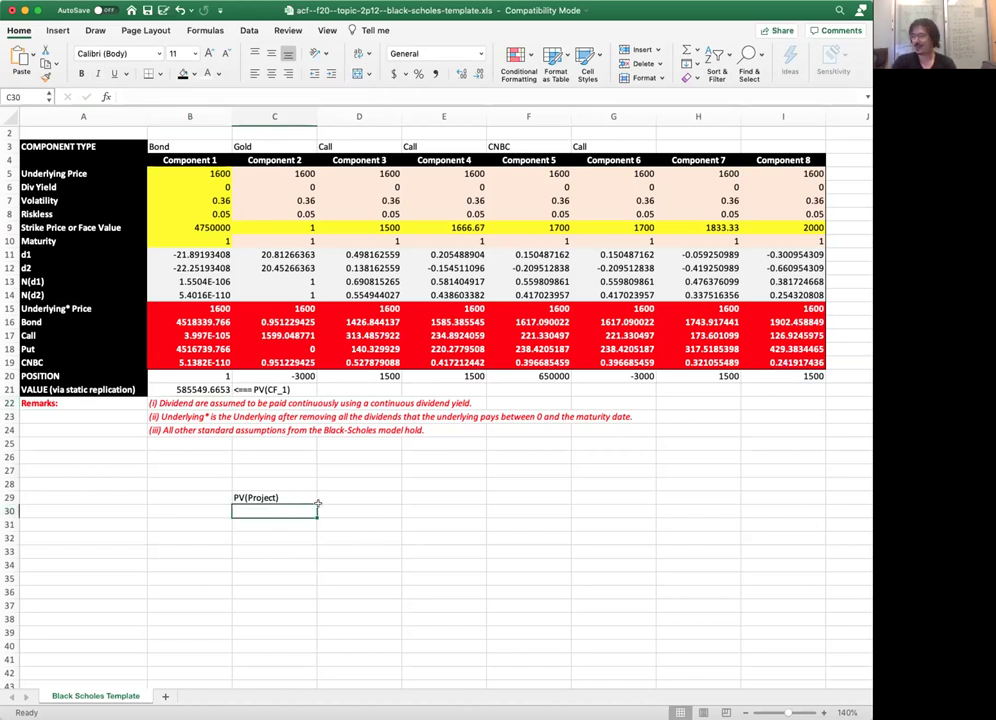
text(=)
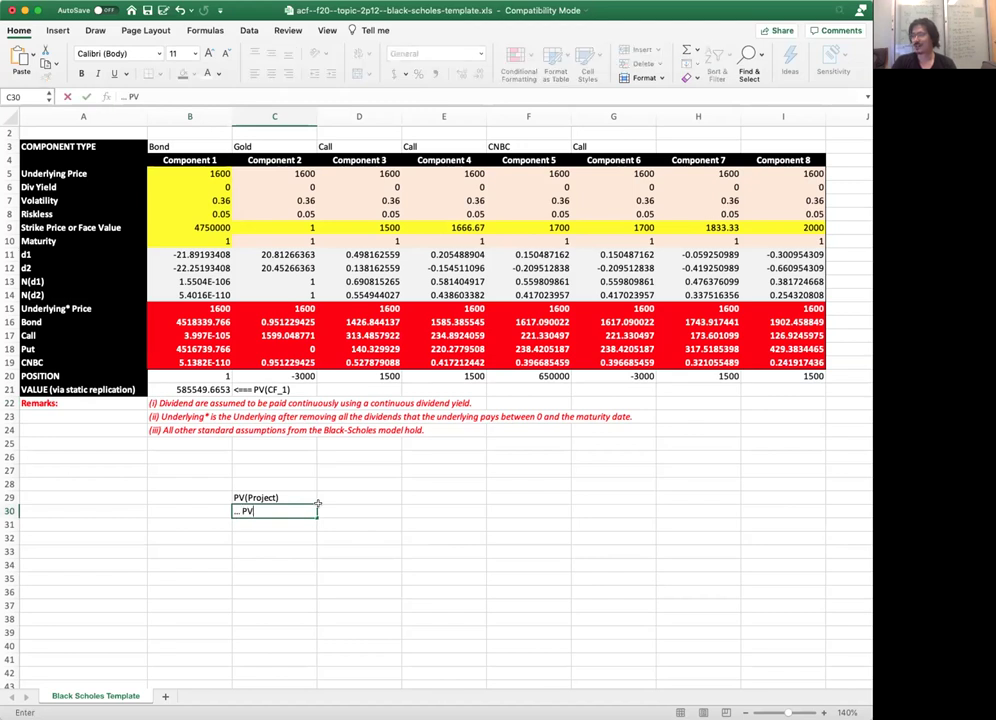
text( CF_0 + PV(CF)
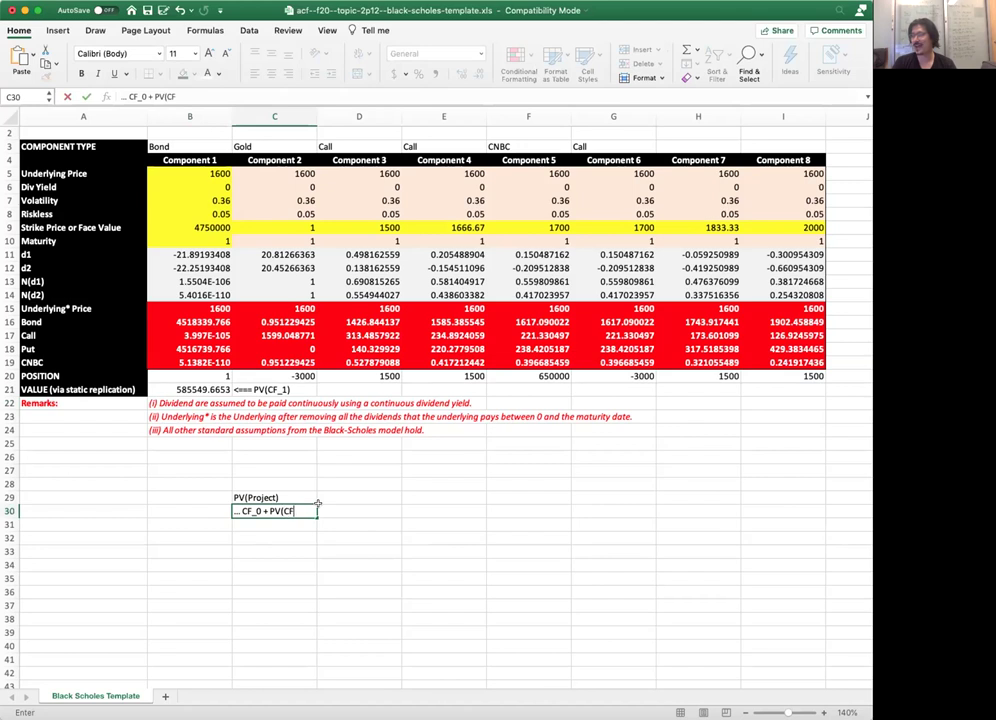
text(_1))
key(Tab)
Step: Calculate the project's present value in D30 with the formula =100000+B21
text(=)
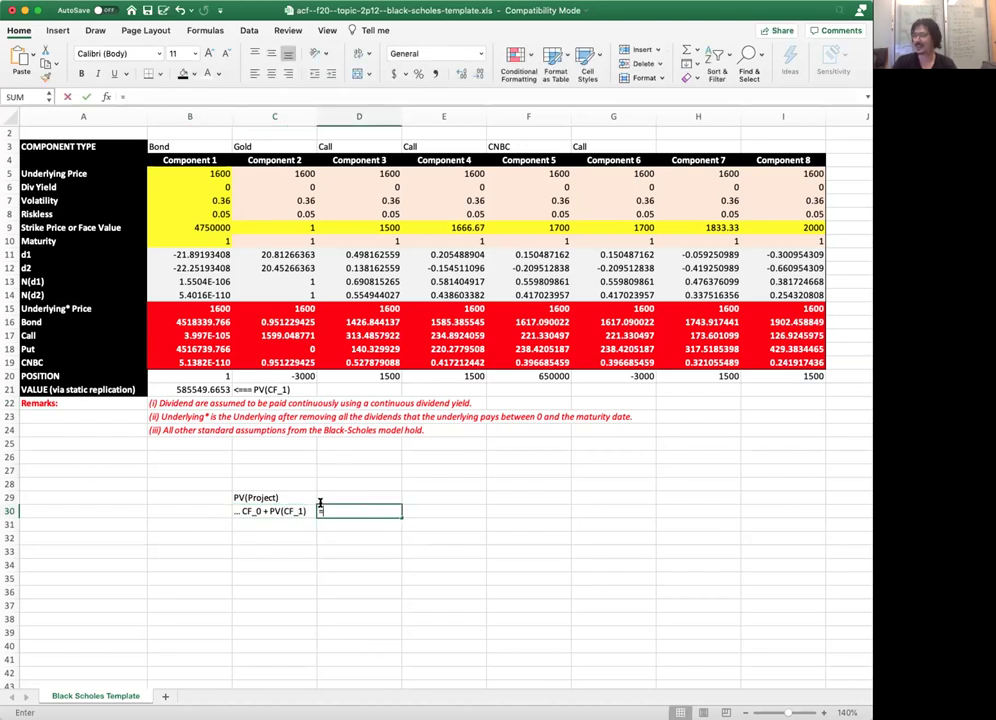
text(100000)
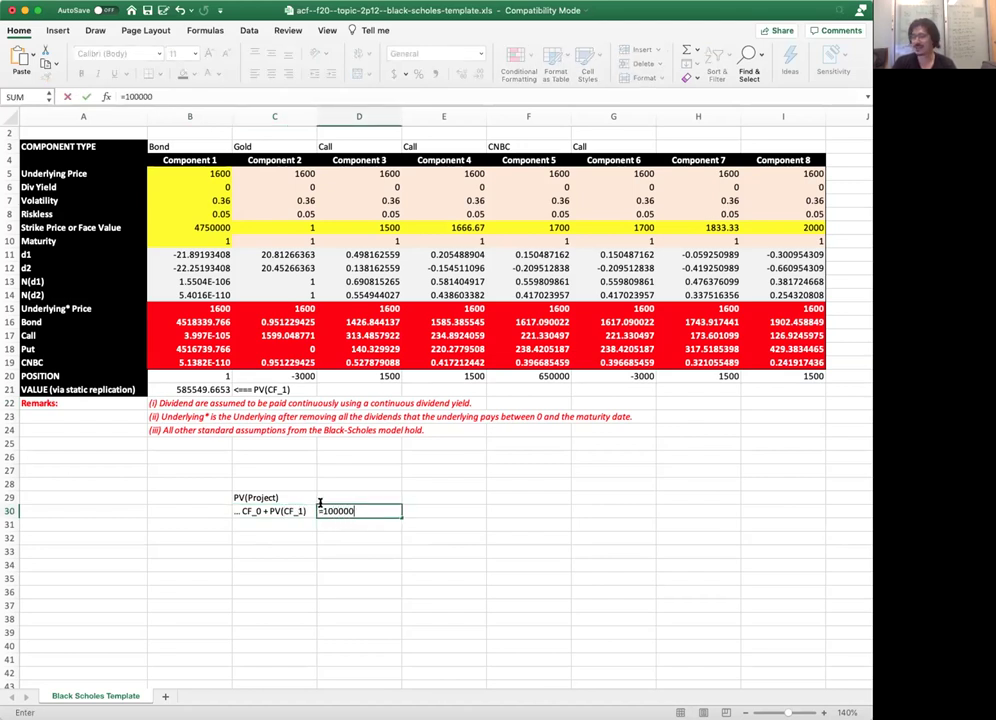
text(+)
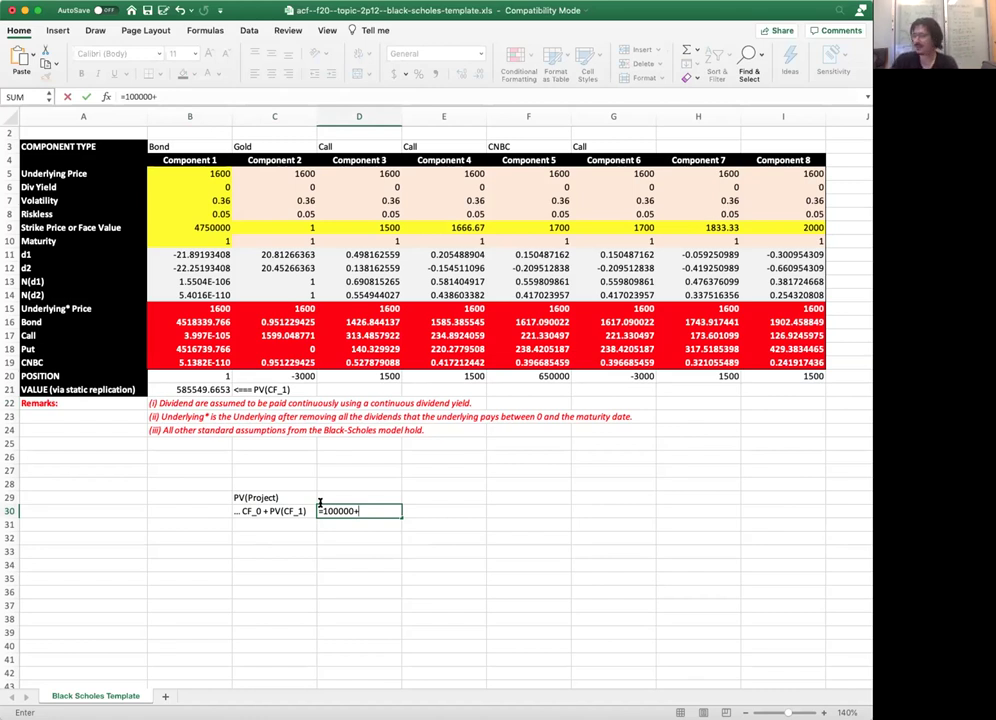
click(194, 389)
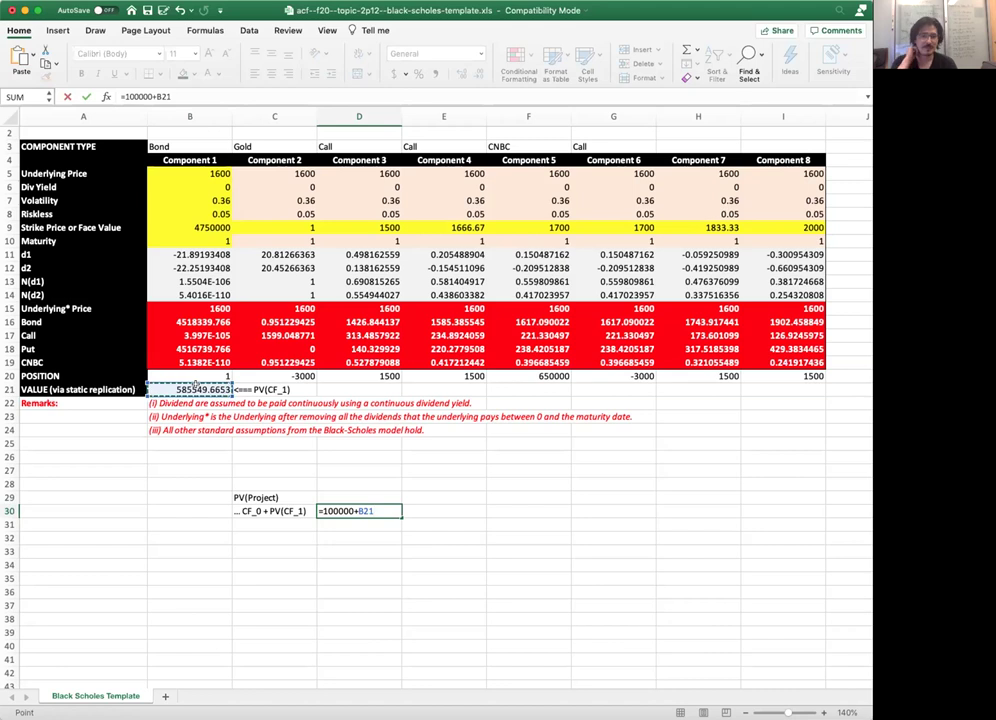
key(Return)
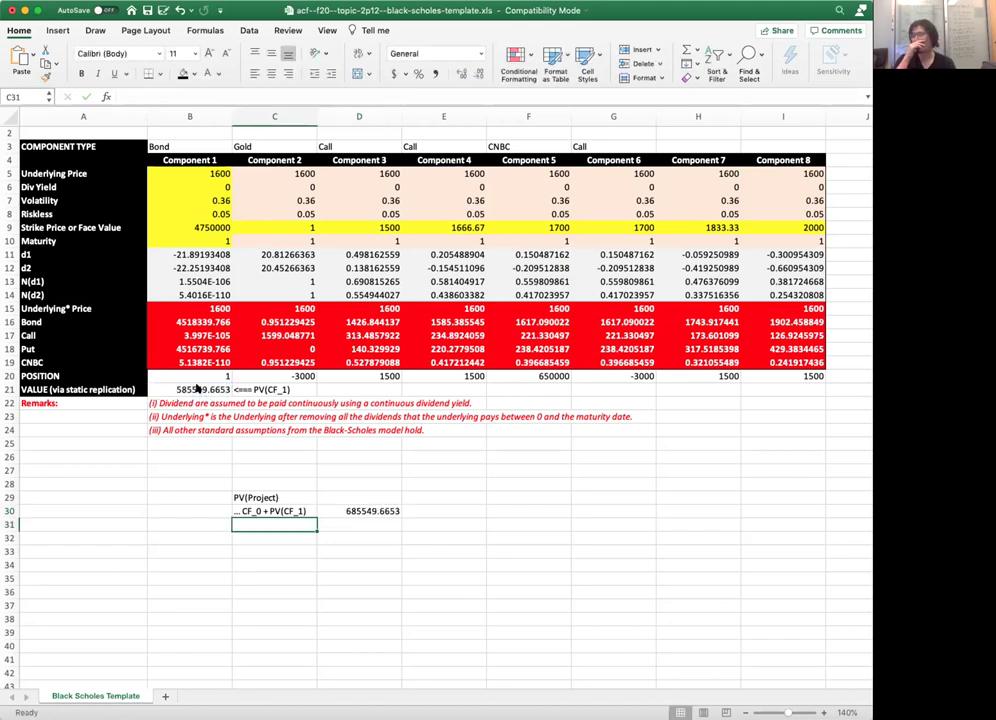